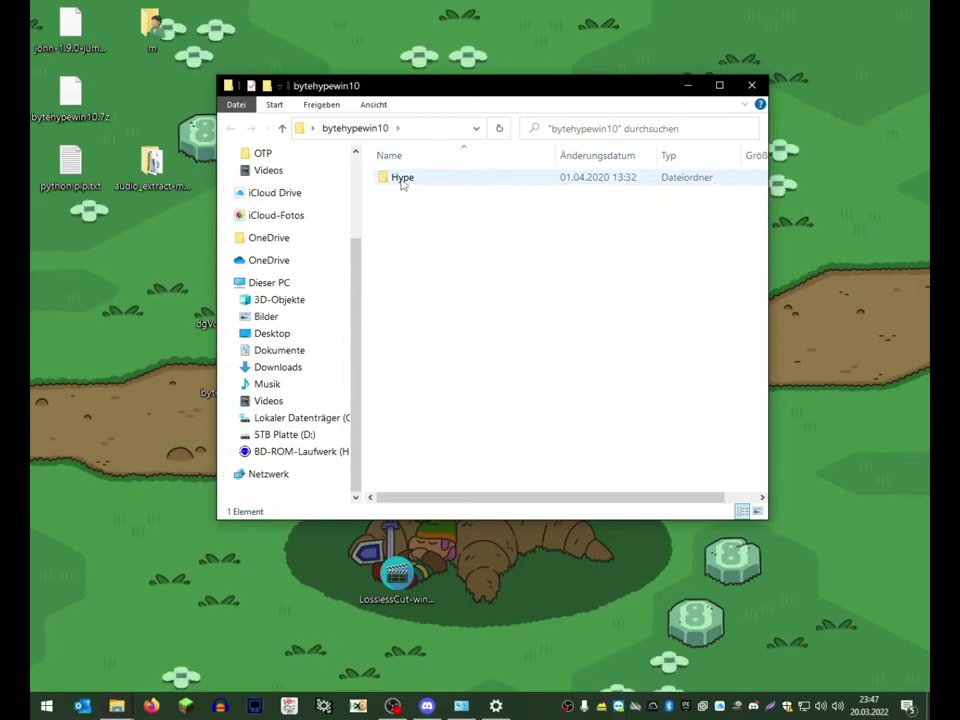
Step: Launch the Hype - The Time Quest alternate installer from the Installer64x folder inside Hype
{"action": "double_click", "coordinate": [403, 180]}
{"action": "double_click", "coordinate": [412, 178]}
{"action": "left_click", "coordinate": [410, 180]}
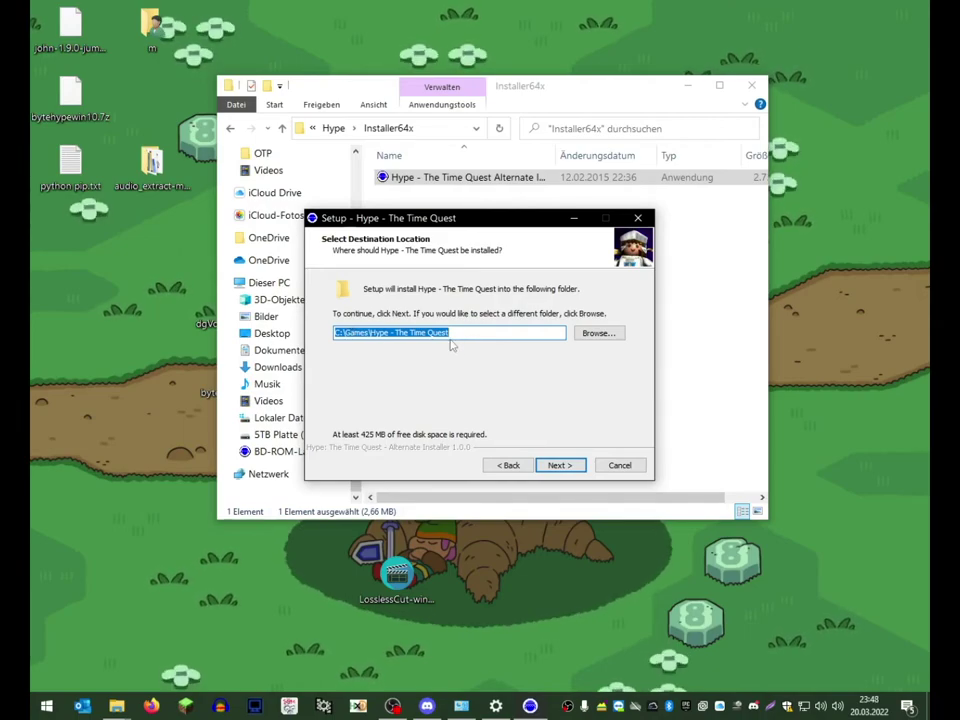
Step: Set the installation destination to a Hype - The Time Quest folder within Spiele in the user's profile folder and accept it
{"action": "left_click", "coordinate": [602, 333]}
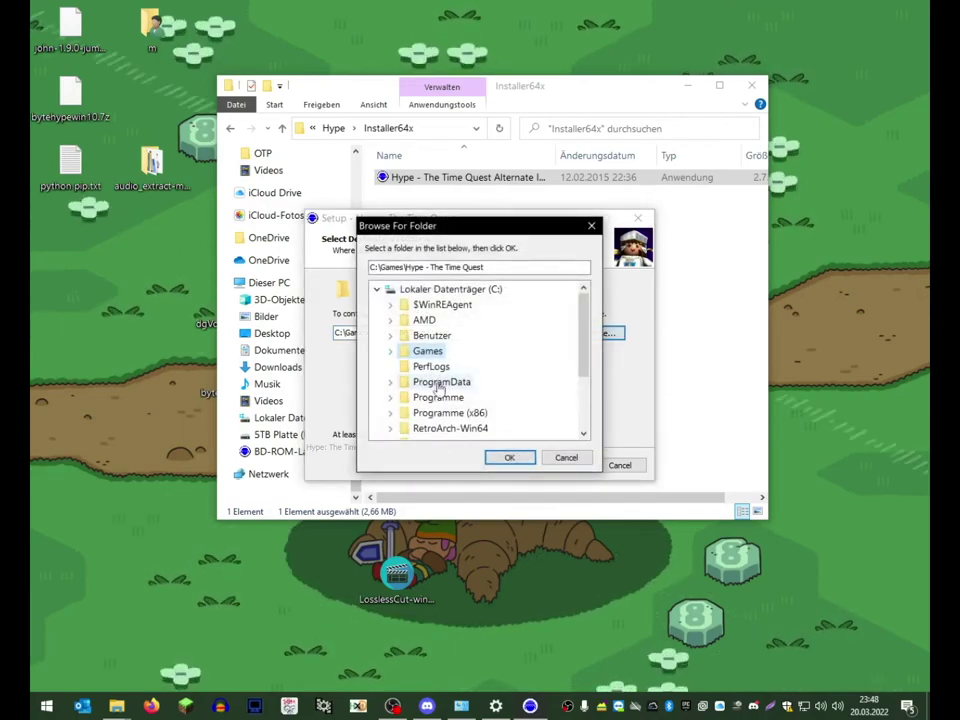
{"action": "left_click", "coordinate": [422, 341]}
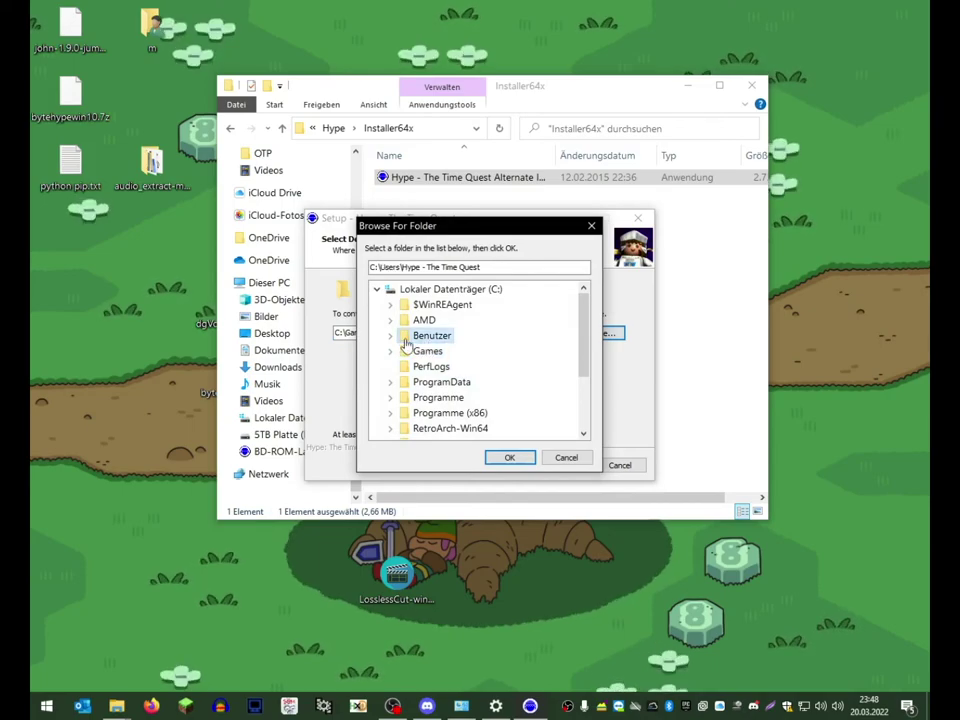
{"action": "double_click", "coordinate": [406, 343]}
{"action": "double_click", "coordinate": [422, 367]}
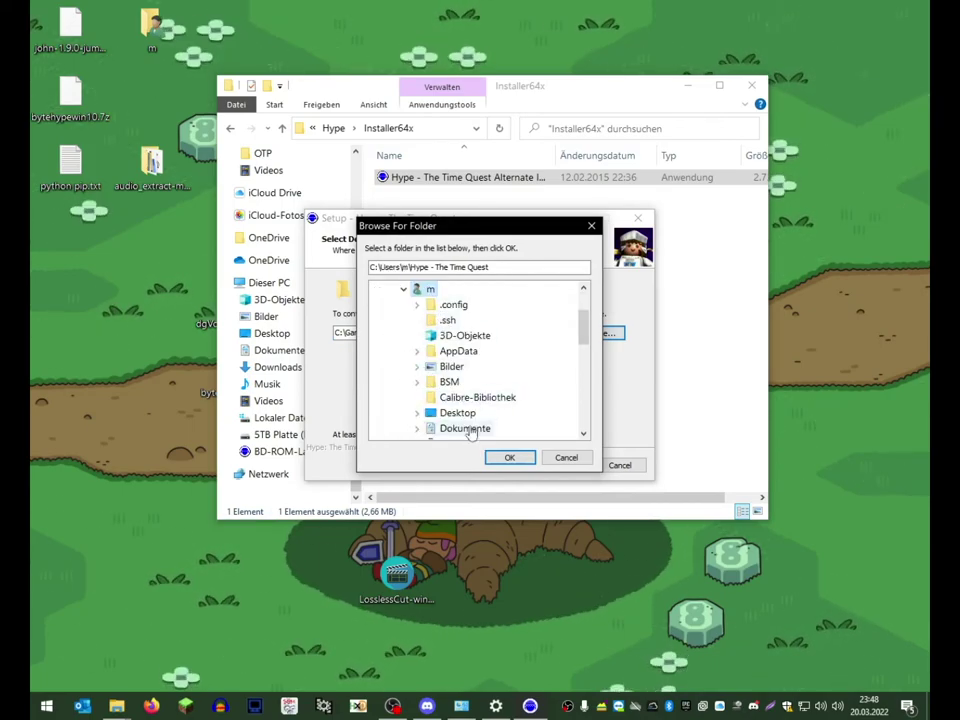
{"action": "scroll", "coordinate": [470, 435], "scroll_direction": "down", "scroll_amount": 4}
{"action": "left_click", "coordinate": [452, 383]}
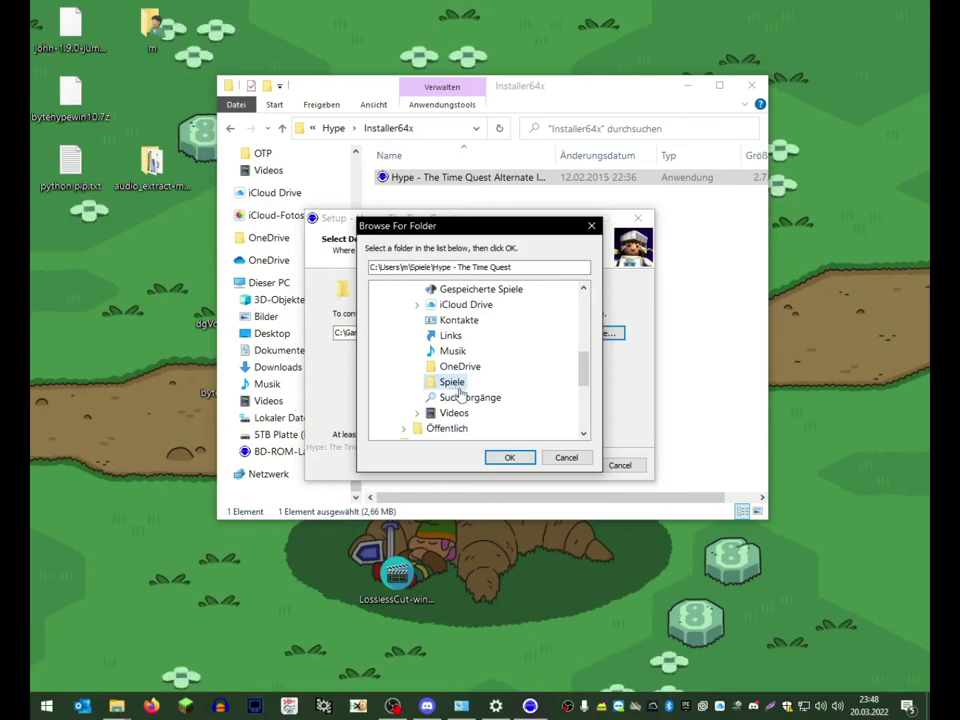
{"action": "left_click", "coordinate": [510, 458]}
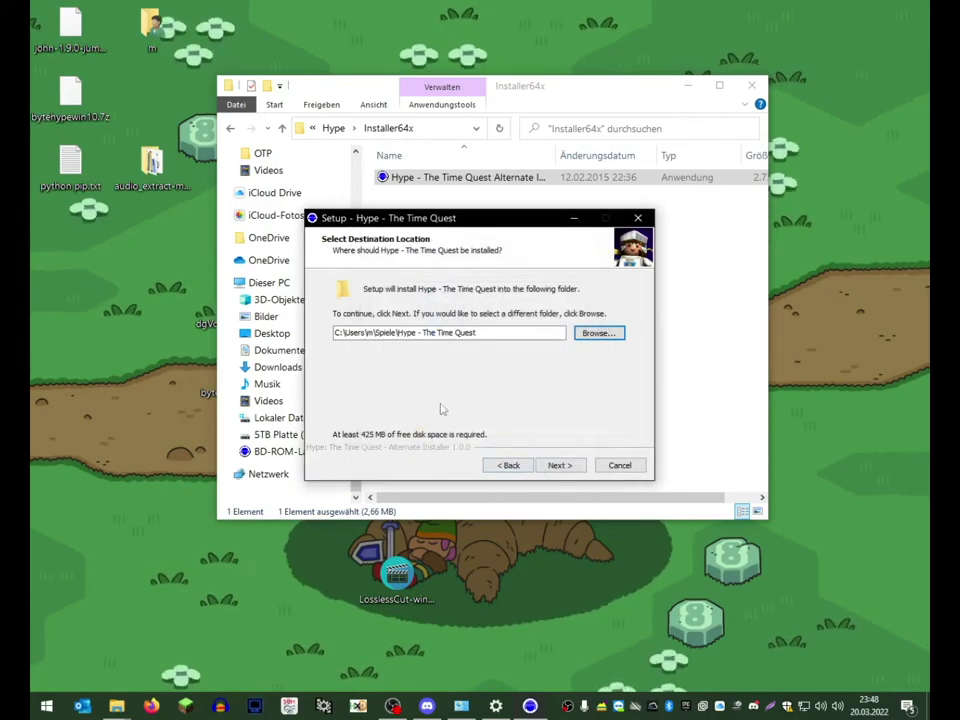
{"action": "left_click", "coordinate": [574, 468]}
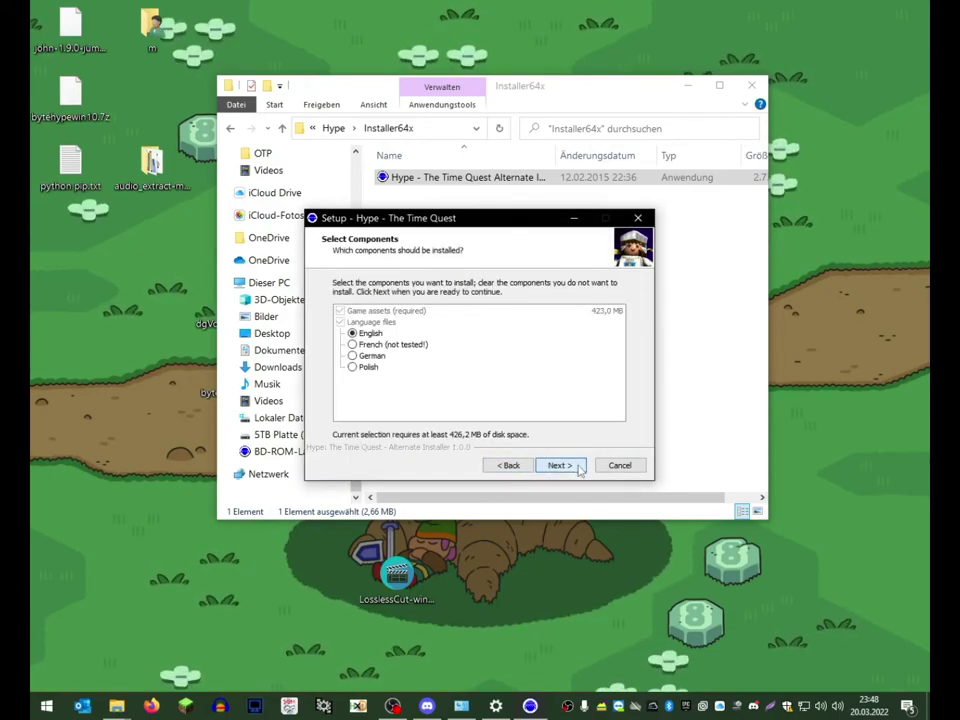
Step: Choose the German language files and accept the default Start menu folder and additional tasks, including the desktop icon and nGlide
{"action": "left_click", "coordinate": [353, 356]}
{"action": "left_click", "coordinate": [557, 466]}
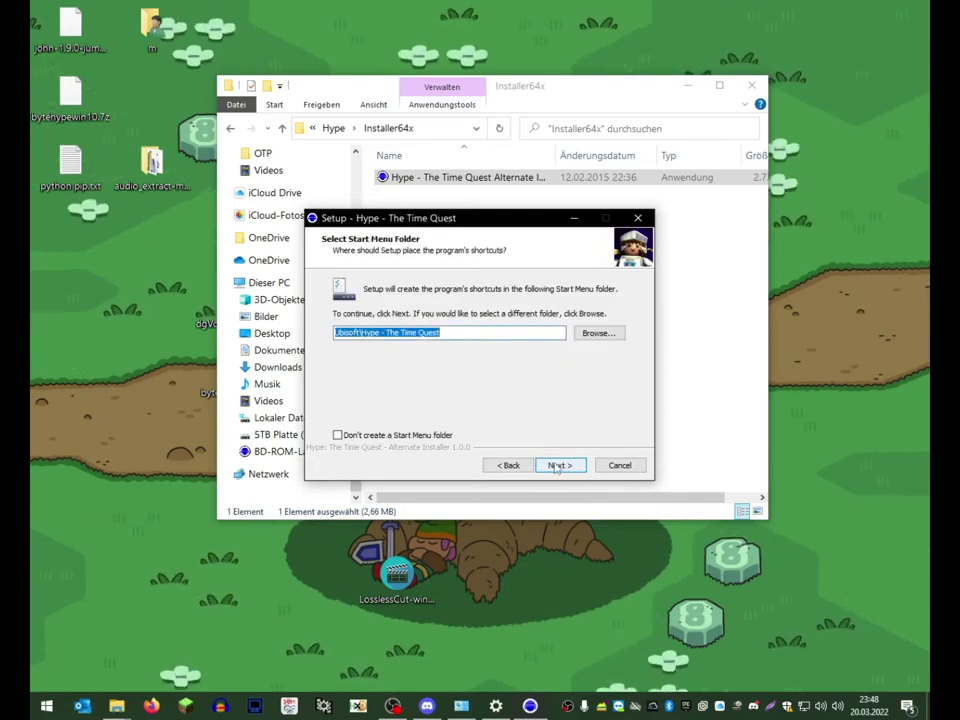
{"action": "left_click", "coordinate": [560, 466]}
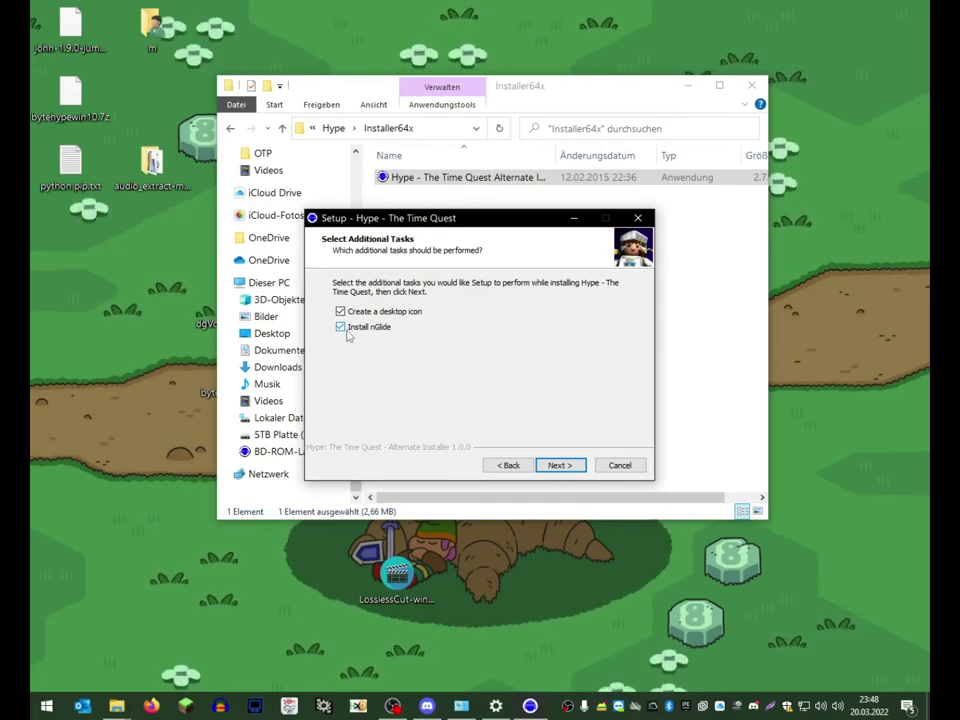
{"action": "left_click", "coordinate": [563, 466]}
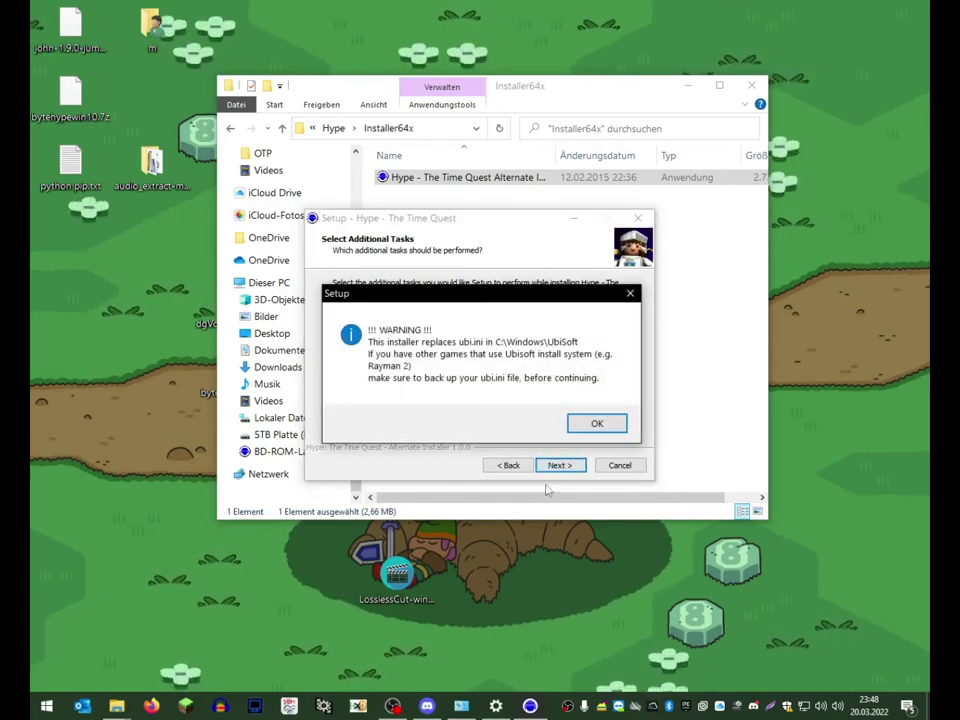
Step: Accept the ubi.ini warning and install the game, ignoring the missing strings.eng source file, through to the end of setup
{"action": "left_click", "coordinate": [593, 425]}
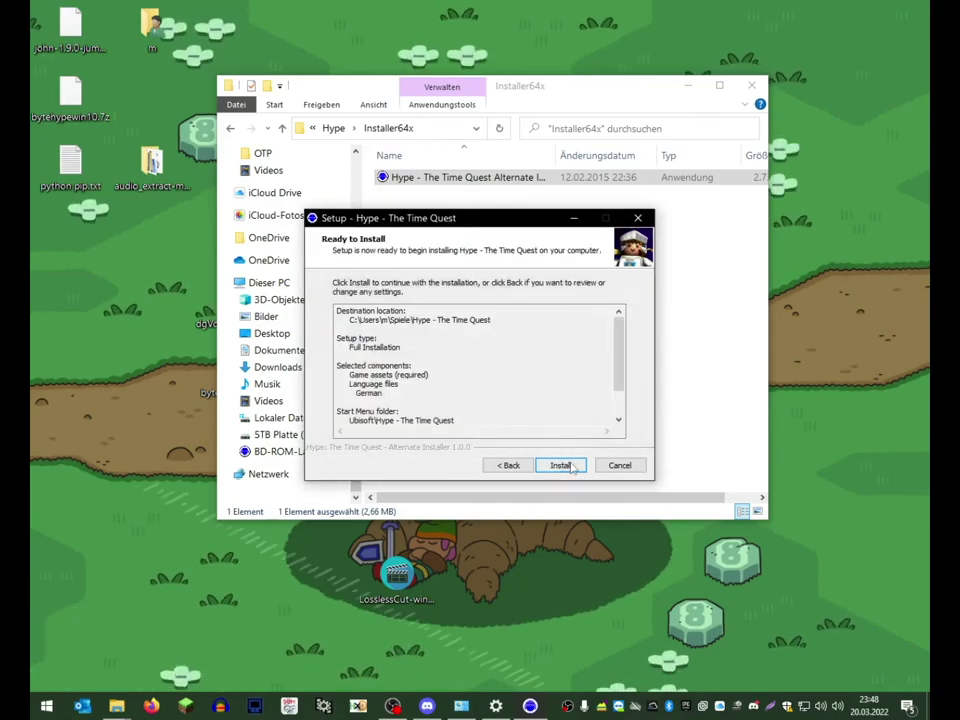
{"action": "left_click", "coordinate": [559, 464]}
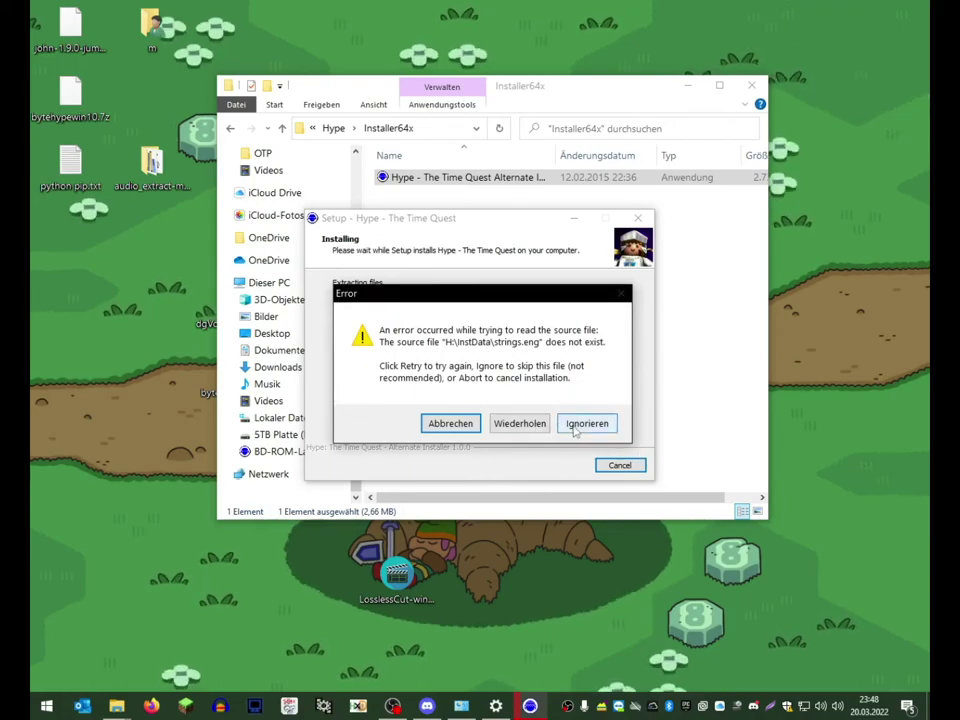
{"action": "left_click", "coordinate": [584, 424]}
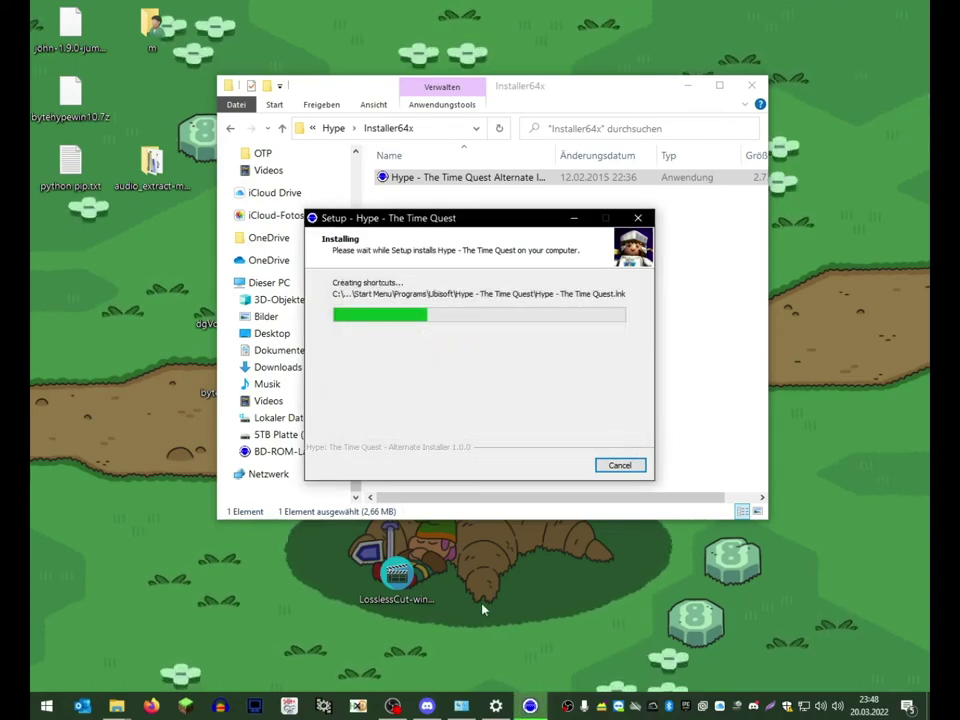
{"action": "left_click", "coordinate": [553, 463]}
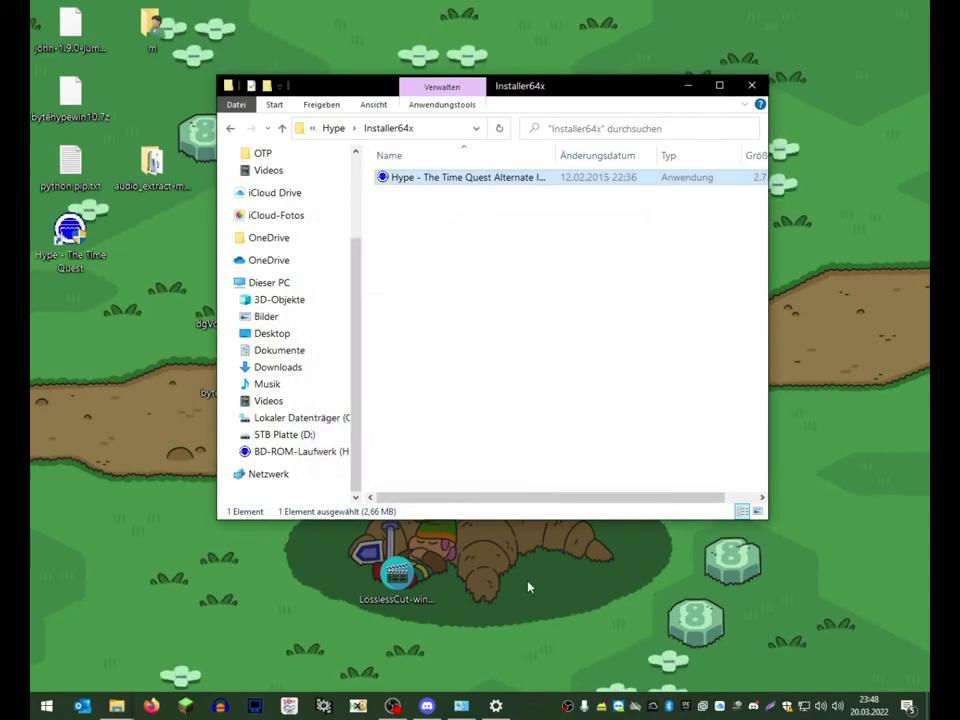
Step: Go back up to the Hype folder and open its nGlideHype subfolder
{"action": "left_click", "coordinate": [93, 237]}
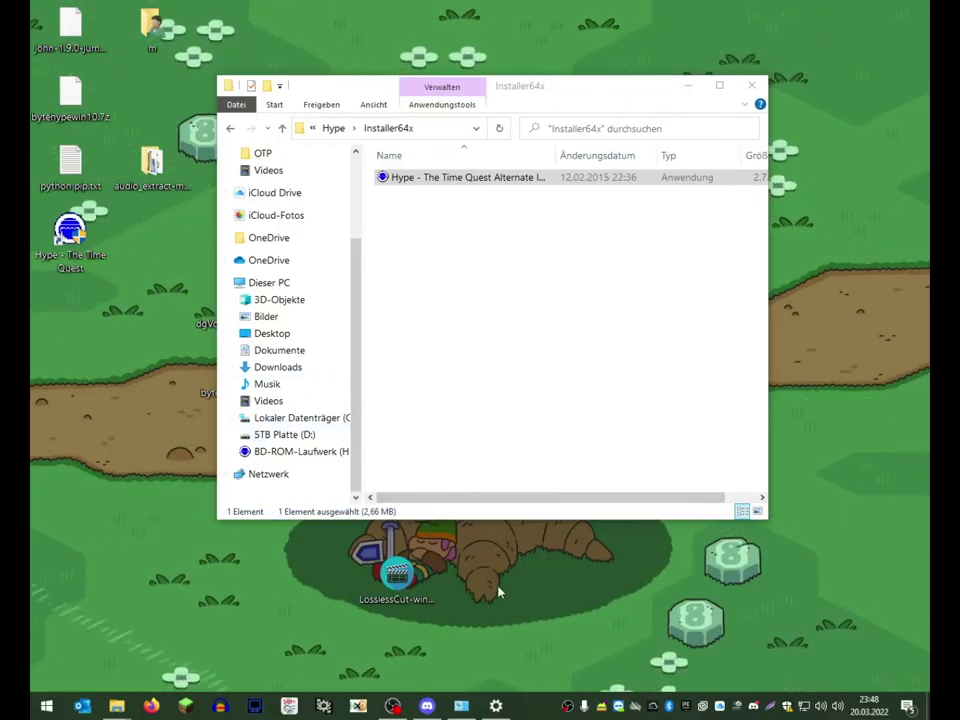
{"action": "left_click_drag", "start_coordinate": [510, 101], "coordinate": [610, 170]}
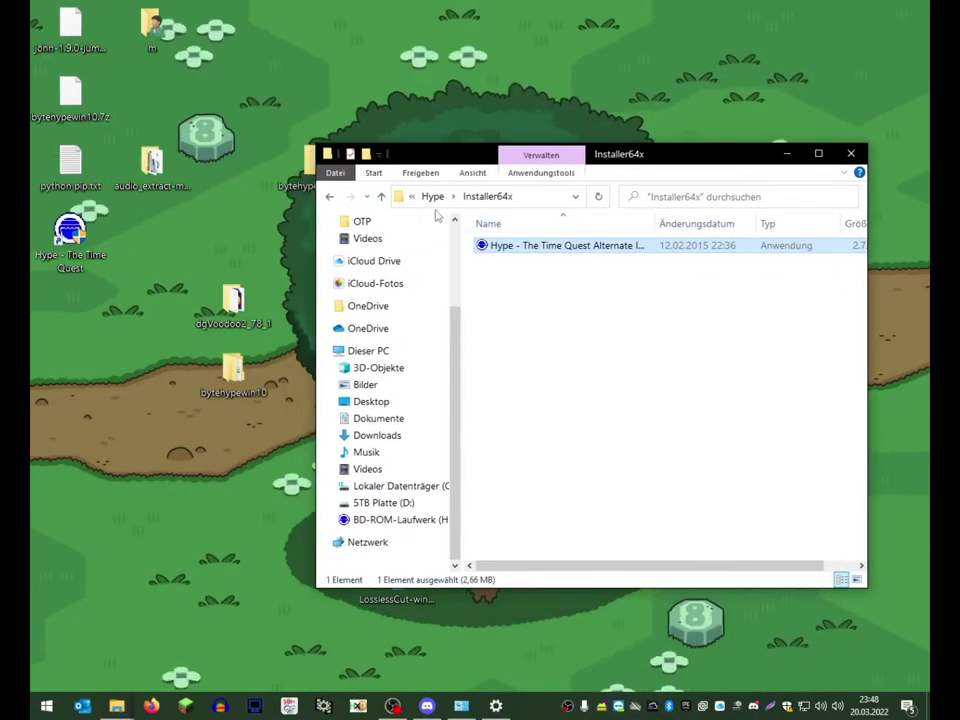
{"action": "left_click", "coordinate": [435, 196]}
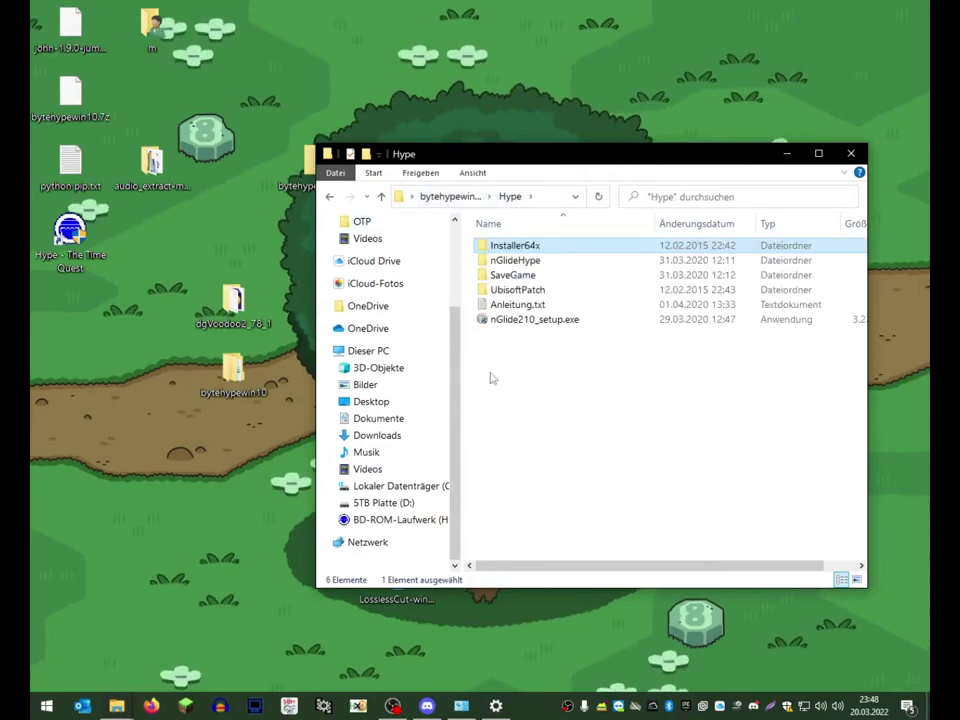
{"action": "double_click", "coordinate": [500, 262]}
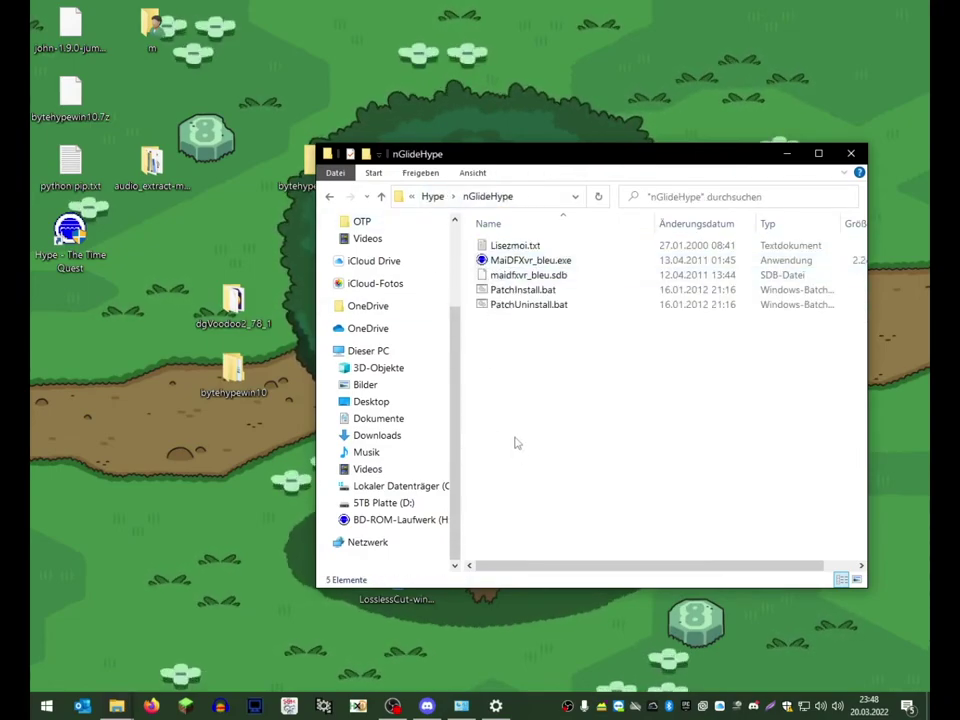
{"action": "left_click_drag", "start_coordinate": [516, 443], "coordinate": [497, 244]}
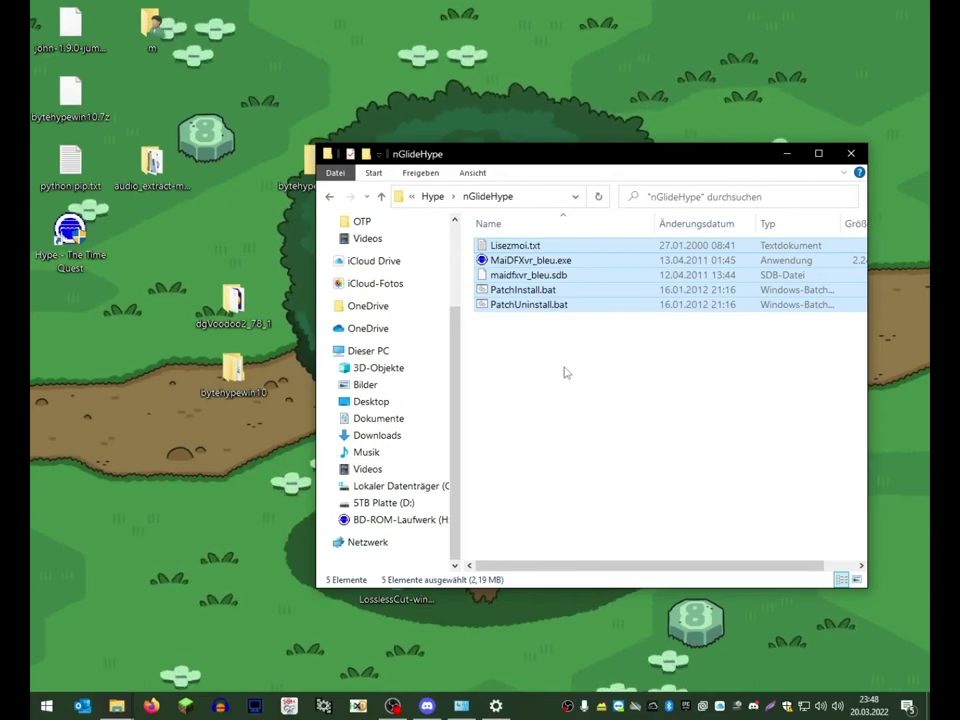
{"action": "left_click", "coordinate": [538, 386]}
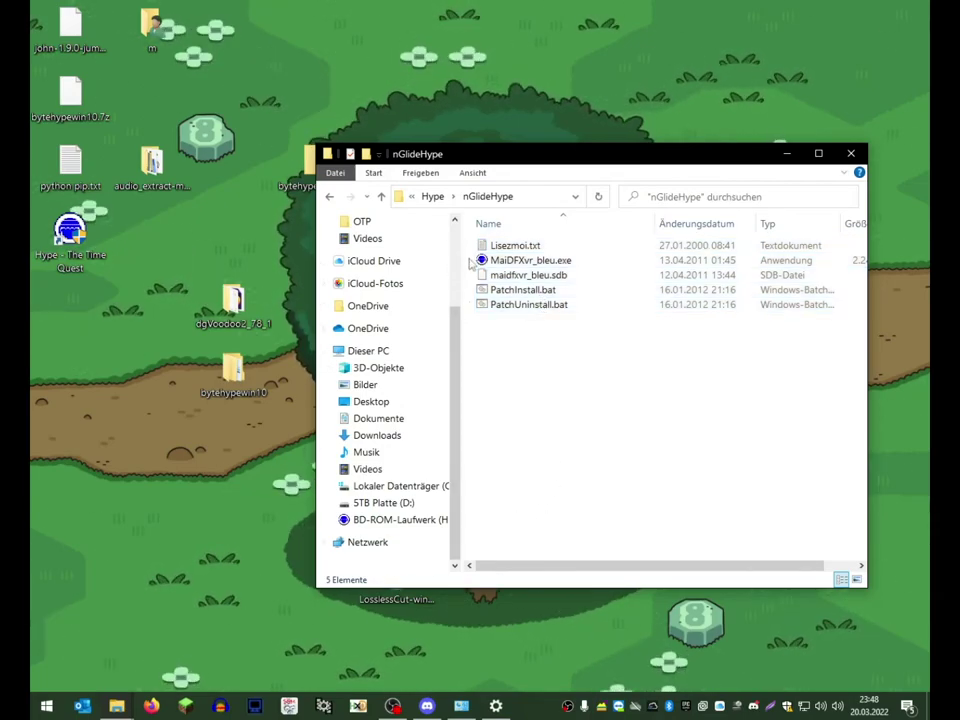
{"action": "left_click_drag", "start_coordinate": [482, 265], "coordinate": [500, 280]}
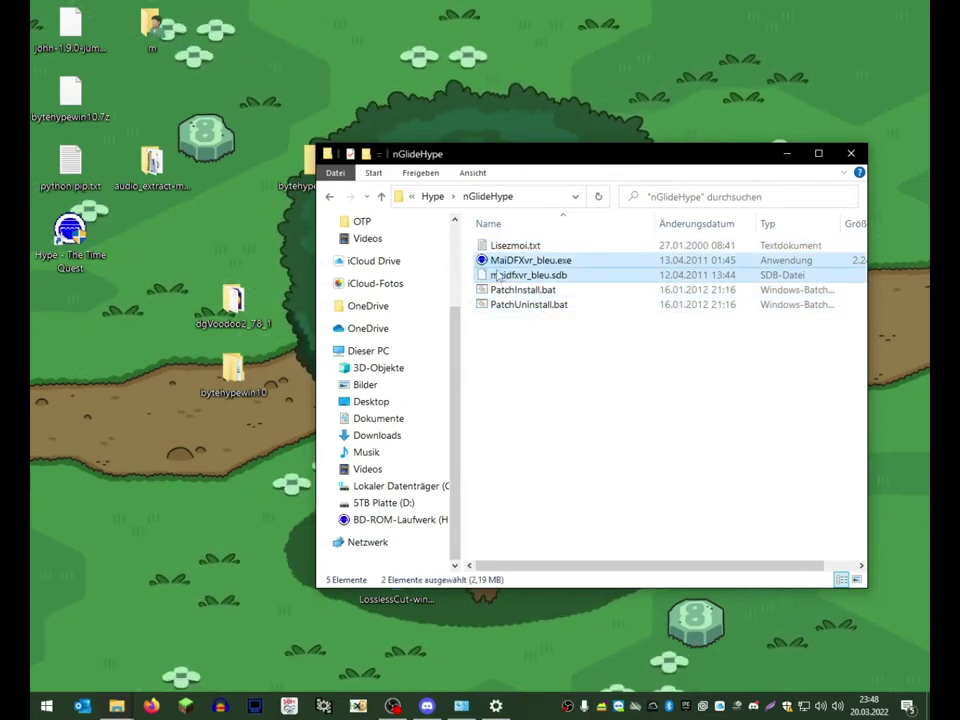
{"action": "left_click", "coordinate": [440, 200]}
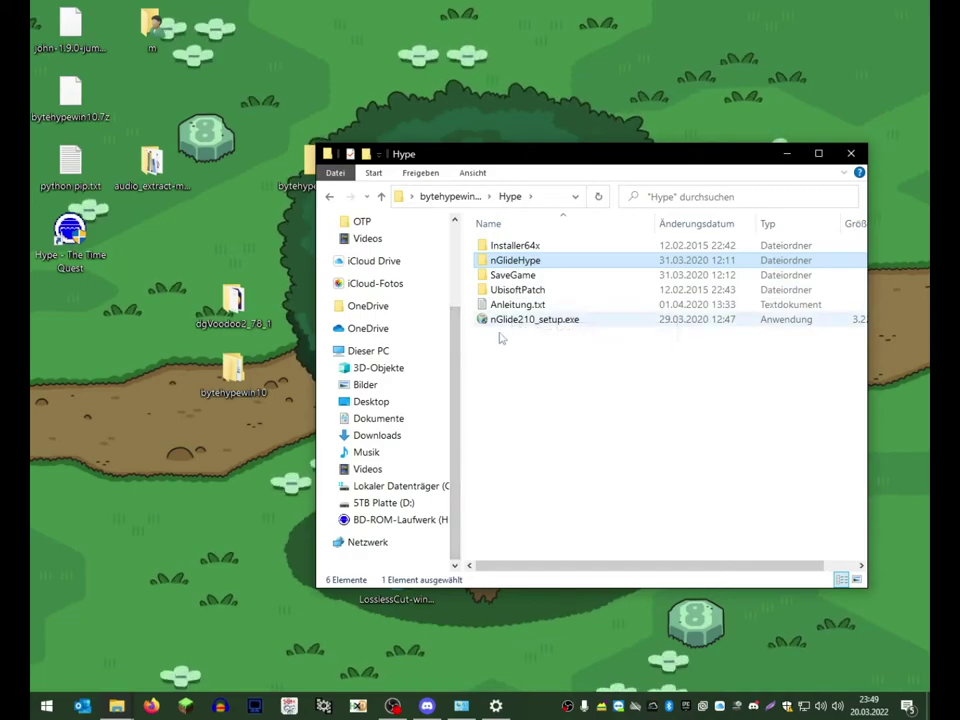
{"action": "left_click", "coordinate": [493, 260]}
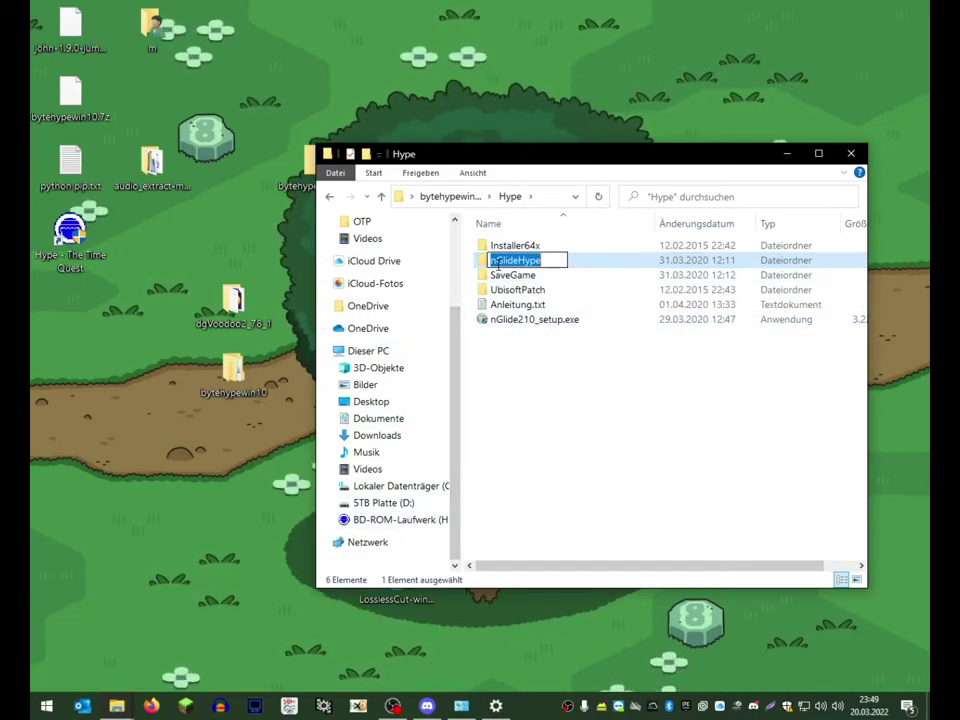
{"action": "double_click", "coordinate": [490, 260]}
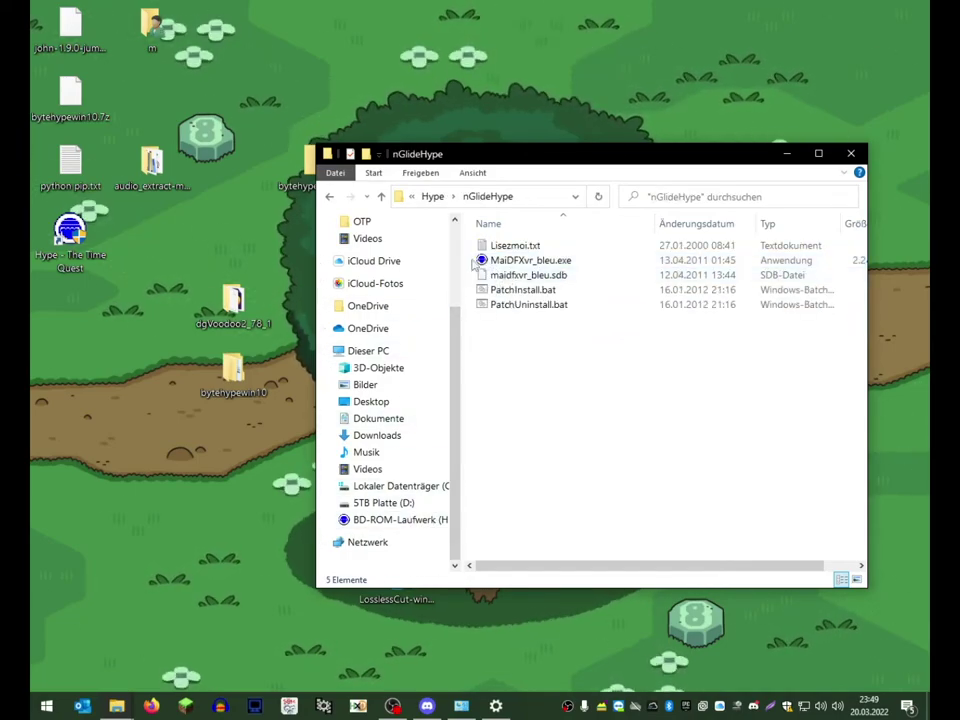
Step: Copy MaiDFXvr_bleu.exe and maidfxvr_bleu.sdb into the installed game folder Spiele\Hype - The Time Quest, replacing the existing file
{"action": "left_click", "coordinate": [525, 260]}
{"action": "left_click", "coordinate": [525, 275], "text": "ctrl"}
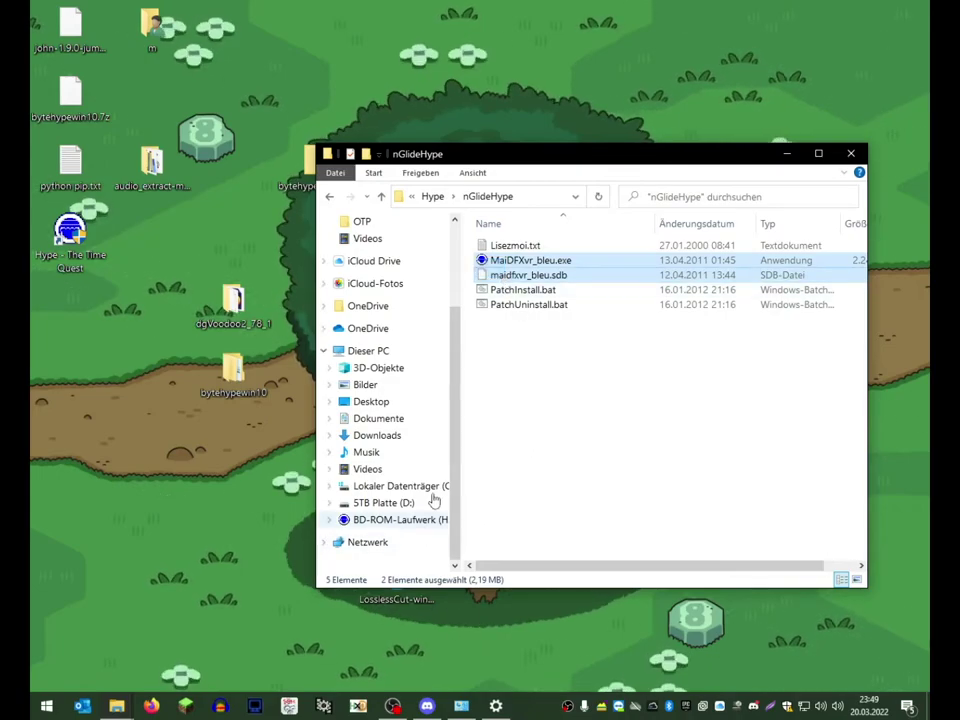
{"action": "left_click", "coordinate": [166, 34]}
{"action": "double_click", "coordinate": [166, 34]}
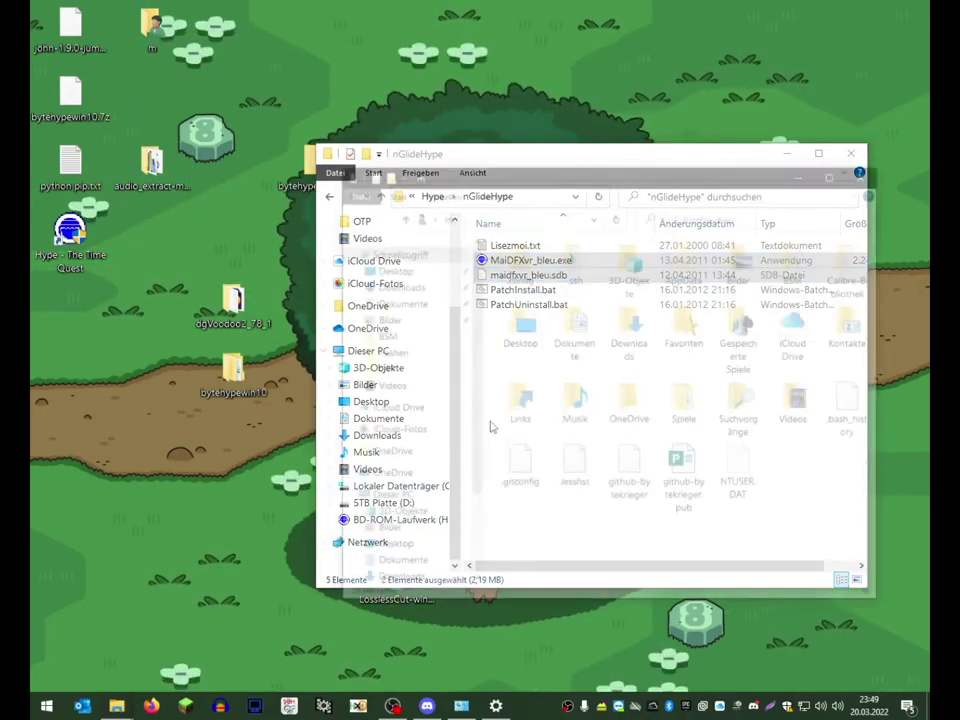
{"action": "left_click", "coordinate": [672, 412]}
{"action": "double_click", "coordinate": [672, 412]}
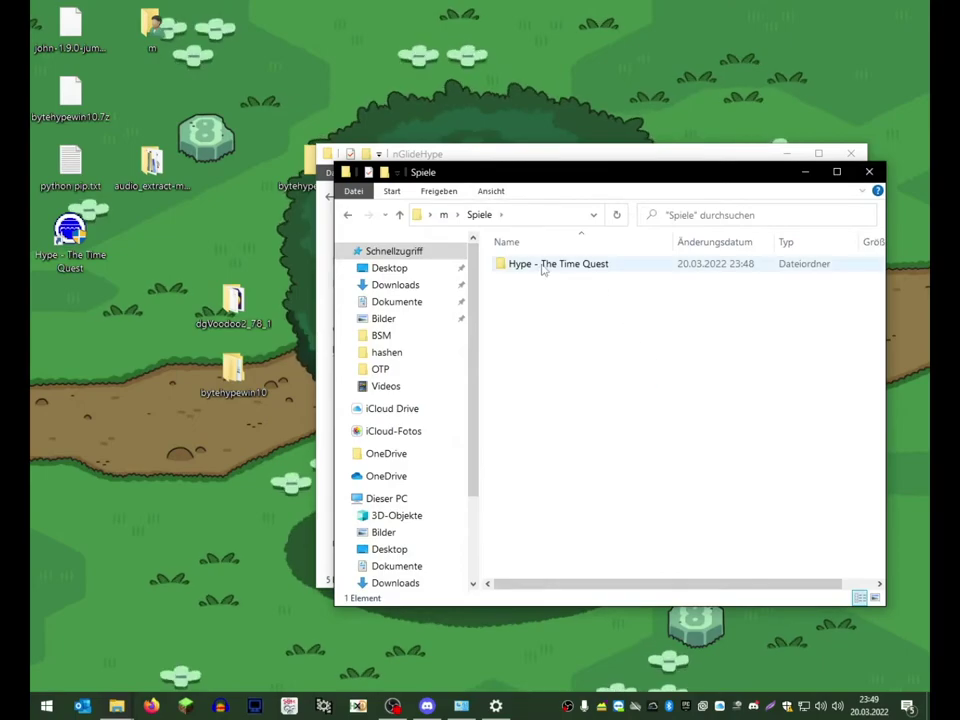
{"action": "double_click", "coordinate": [544, 268]}
{"action": "right_click", "coordinate": [566, 564]}
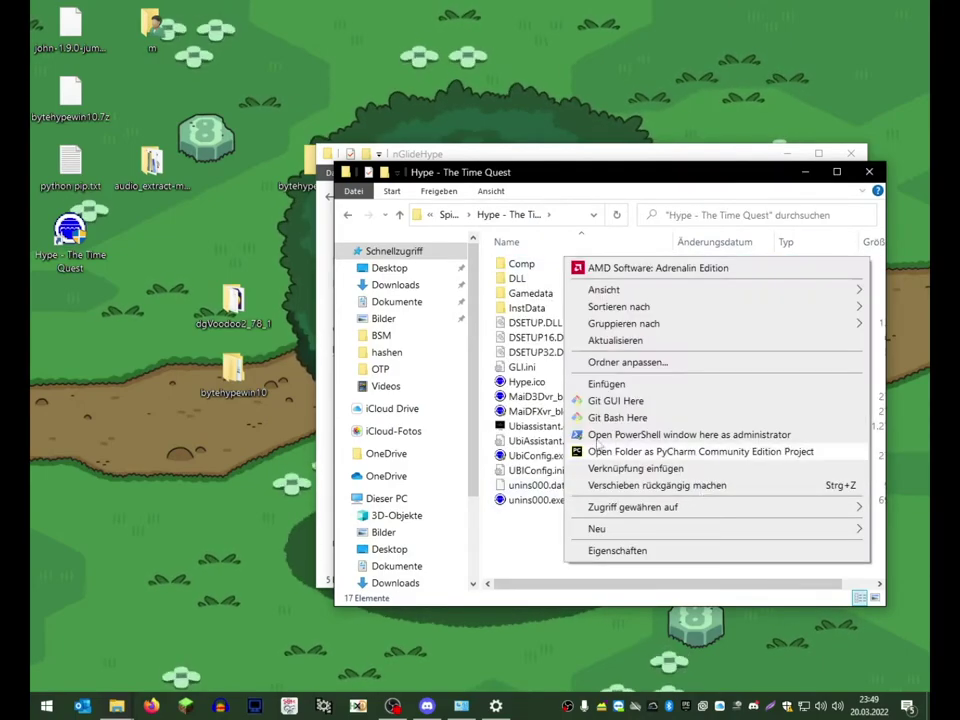
{"action": "left_click", "coordinate": [606, 384]}
{"action": "left_click", "coordinate": [495, 258]}
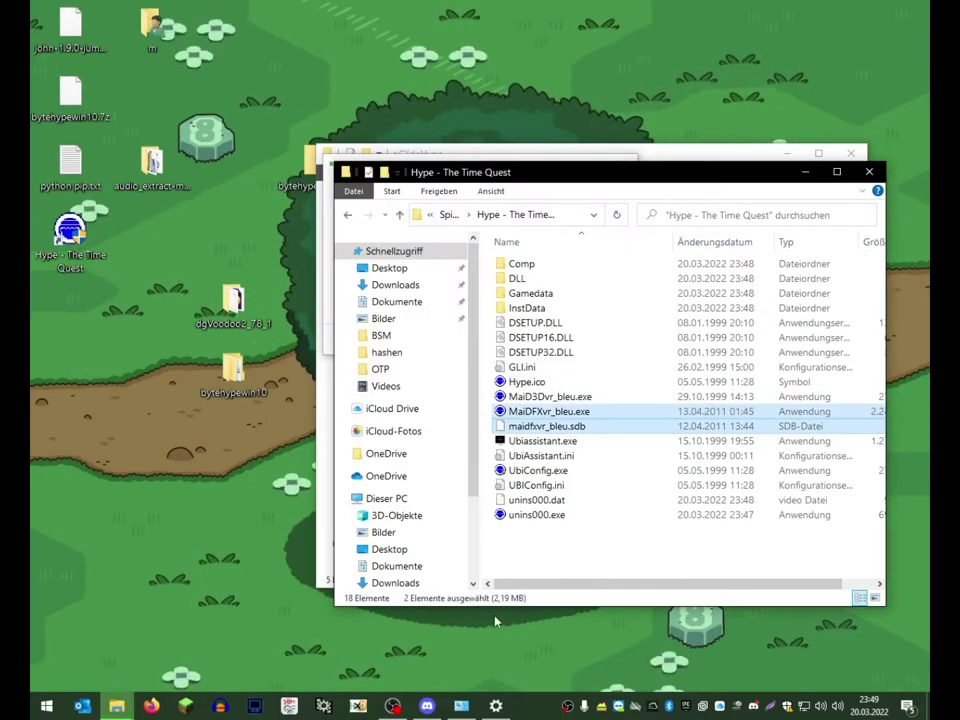
Step: Return to the Hype folder in bytehypewin10 and copy its SaveGame folder to the clipboard
{"action": "left_click_drag", "start_coordinate": [433, 173], "coordinate": [493, 276]}
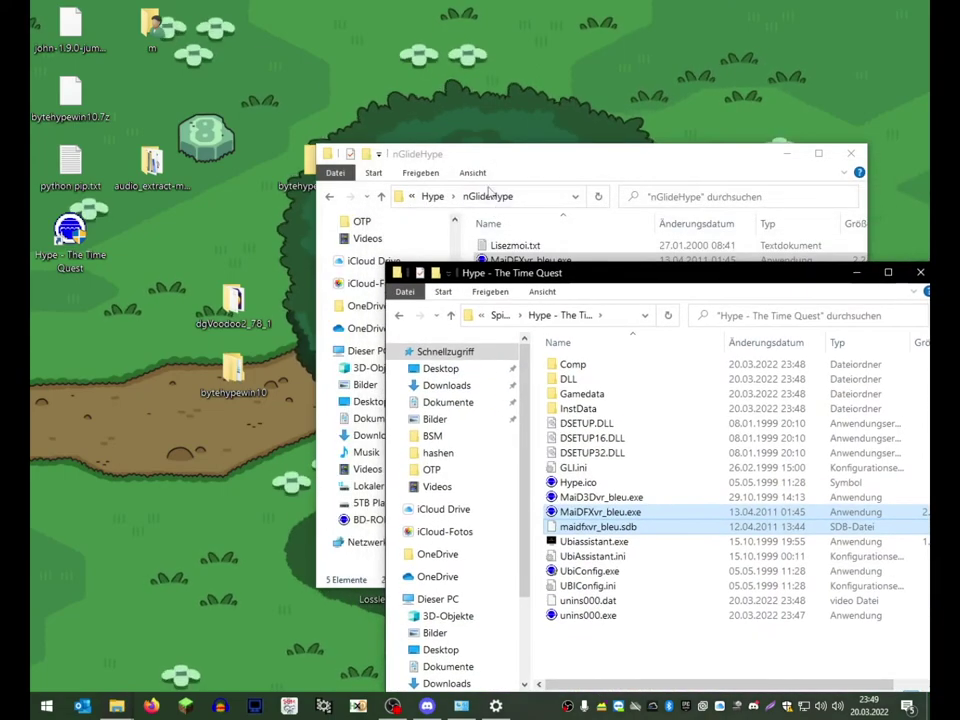
{"action": "left_click", "coordinate": [368, 153]}
{"action": "left_click", "coordinate": [333, 197]}
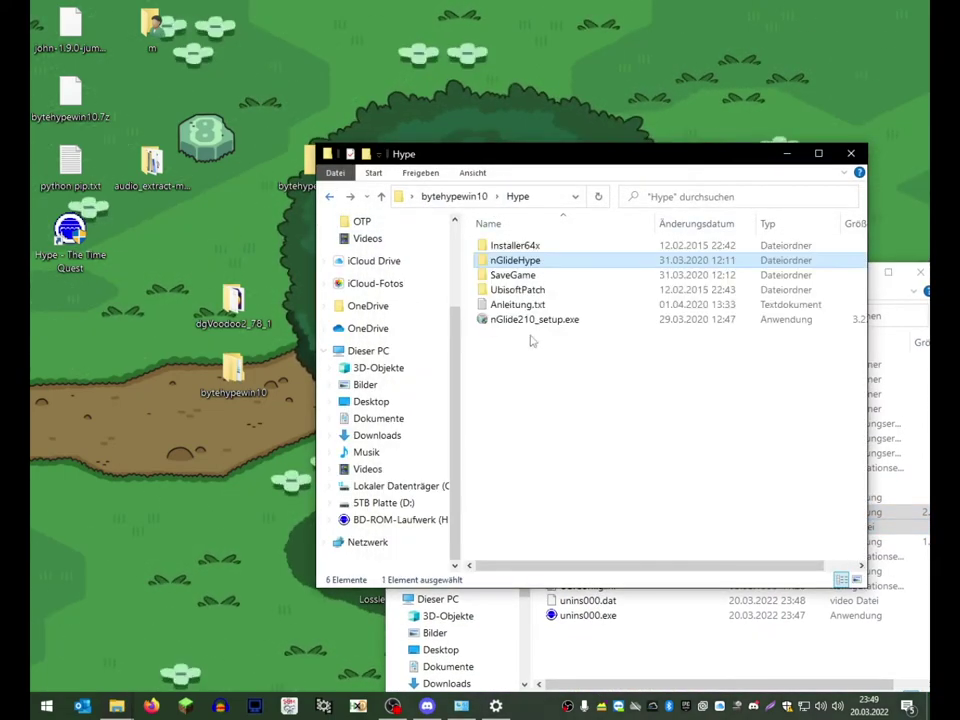
{"action": "left_click", "coordinate": [497, 278]}
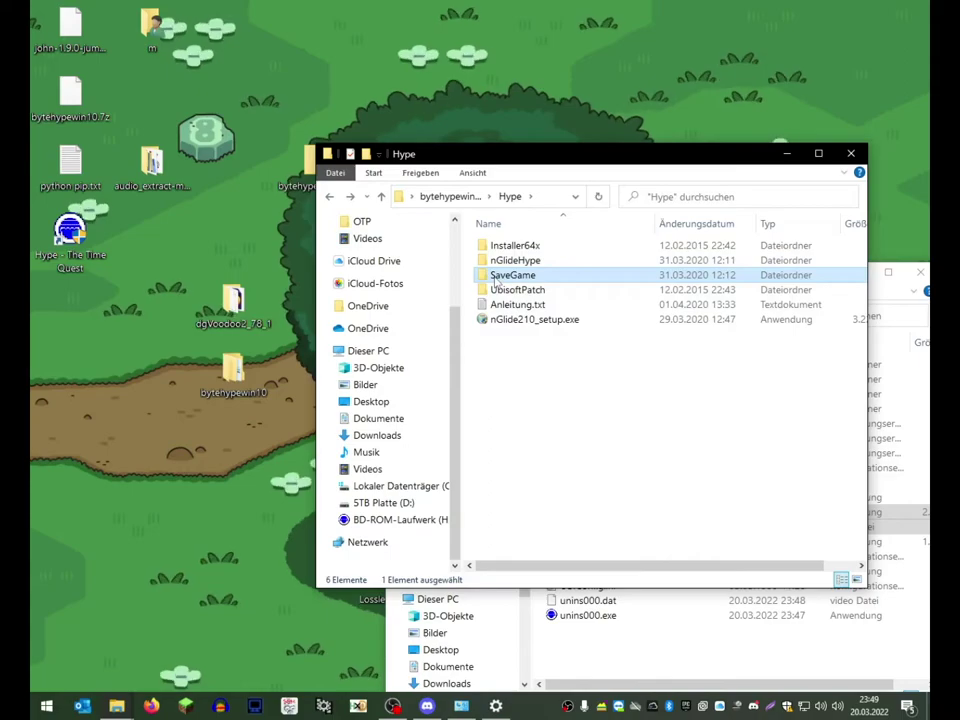
{"action": "right_click", "coordinate": [497, 280]}
{"action": "left_click", "coordinate": [540, 584]}
Step: Delete the existing SaveGame folder from the installed game's Gamedata folder
{"action": "left_click", "coordinate": [655, 659]}
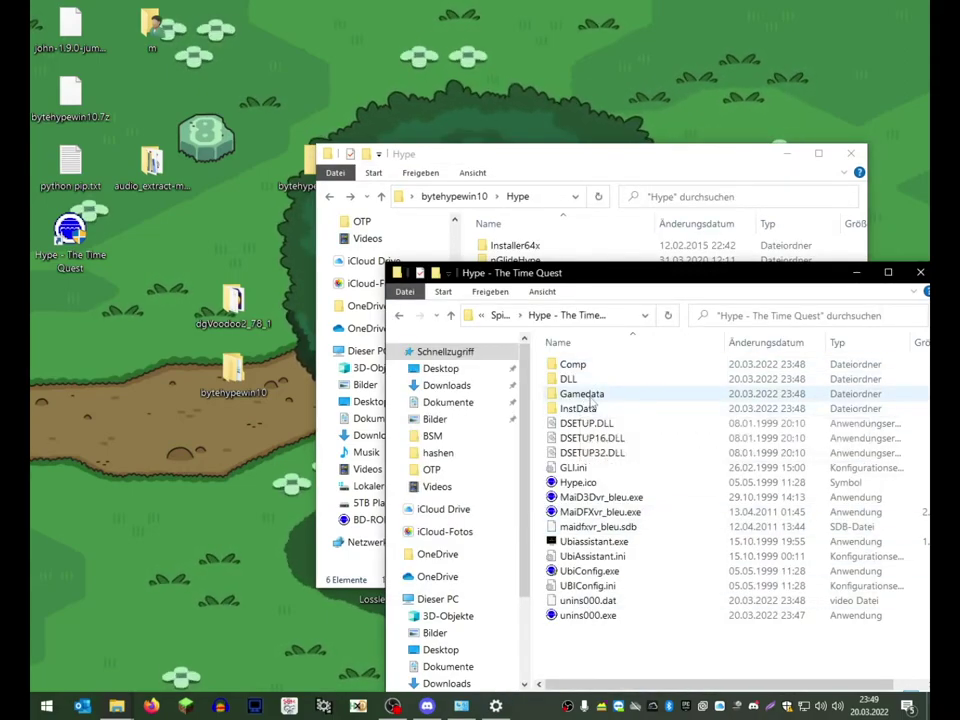
{"action": "double_click", "coordinate": [581, 394]}
{"action": "right_click", "coordinate": [590, 367]}
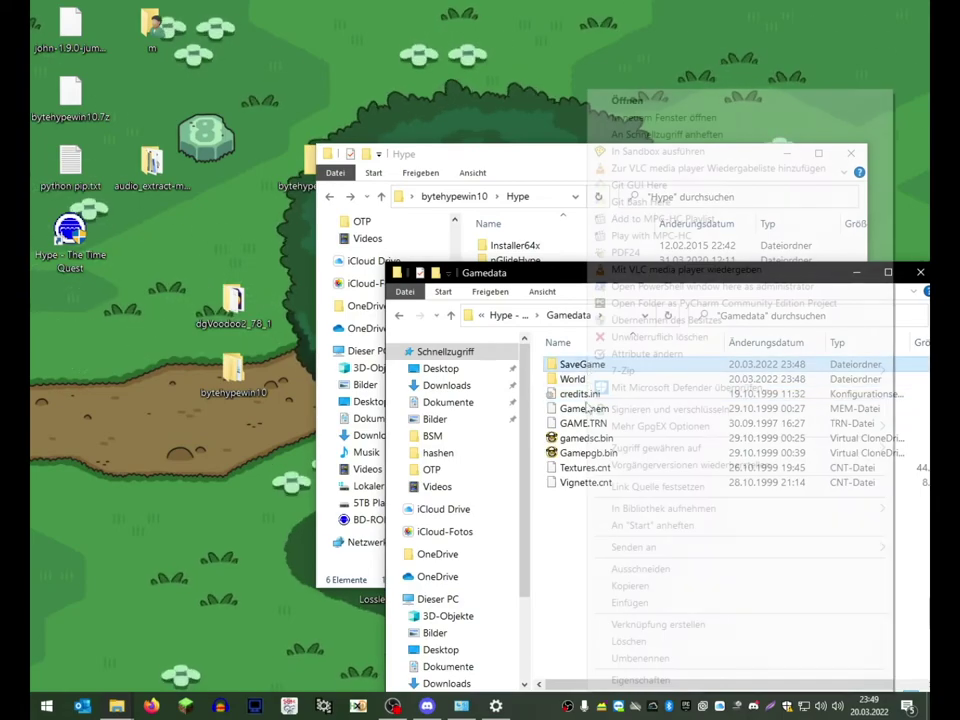
{"action": "left_click", "coordinate": [630, 643]}
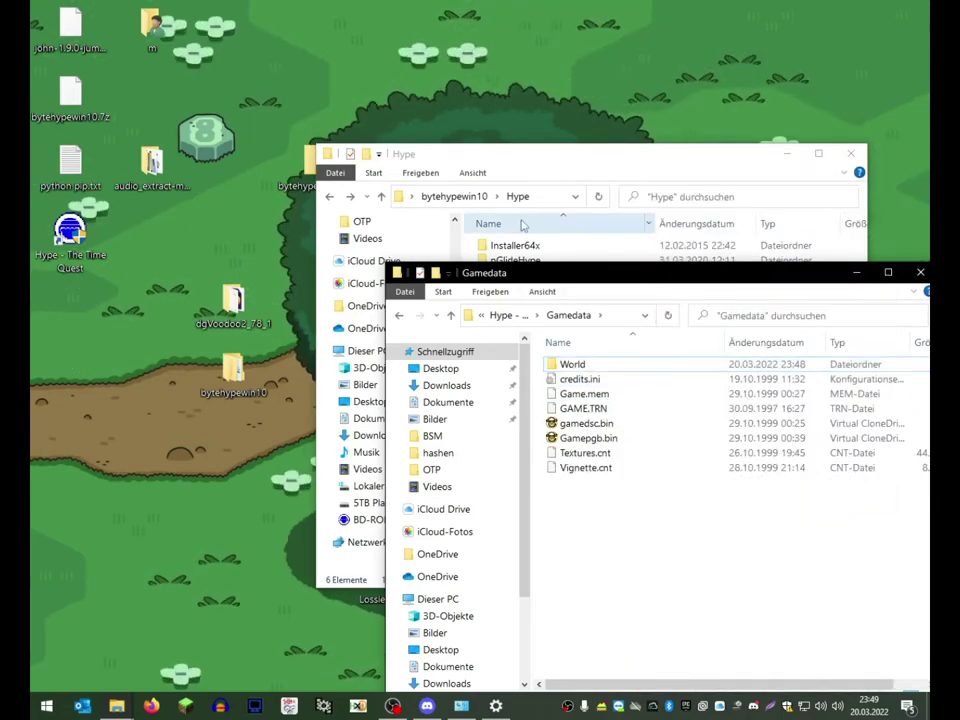
Step: Paste the copied SaveGame folder into the game's Gamedata folder and return to the Hype - The Time Quest folder
{"action": "right_click", "coordinate": [610, 568]}
{"action": "left_click", "coordinate": [604, 513]}
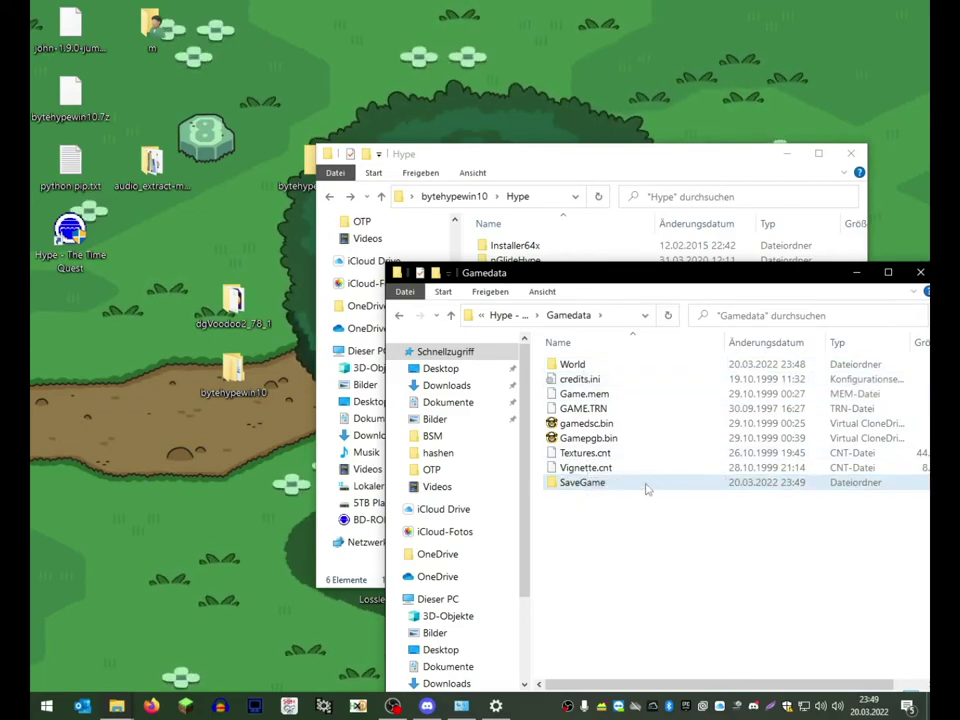
{"action": "left_click_drag", "start_coordinate": [600, 273], "coordinate": [563, 377]}
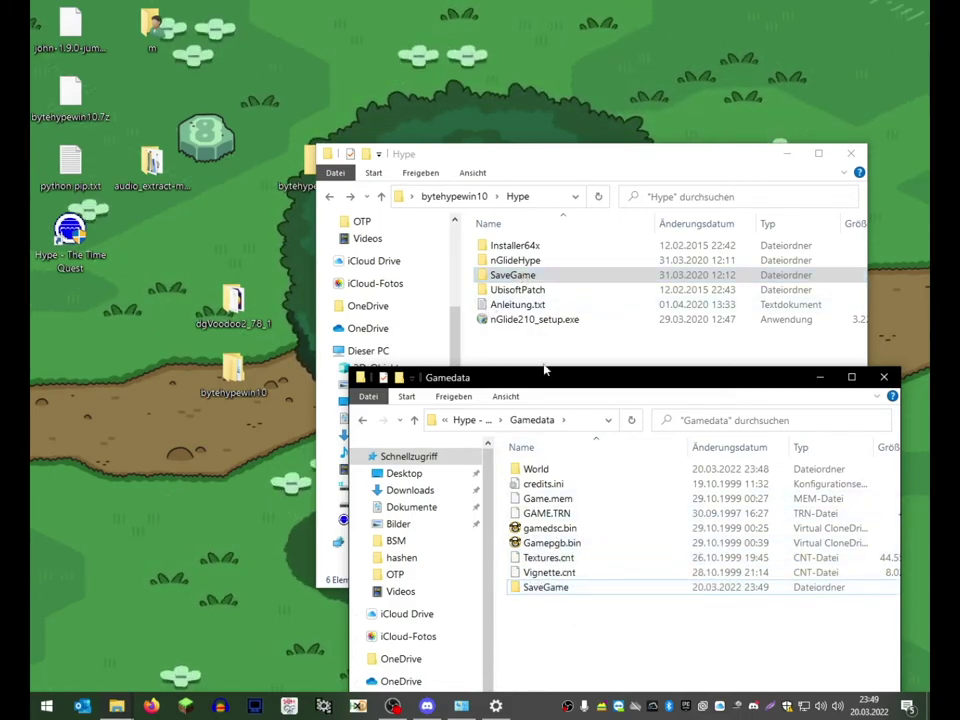
{"action": "mouse_move", "coordinate": [559, 599]}
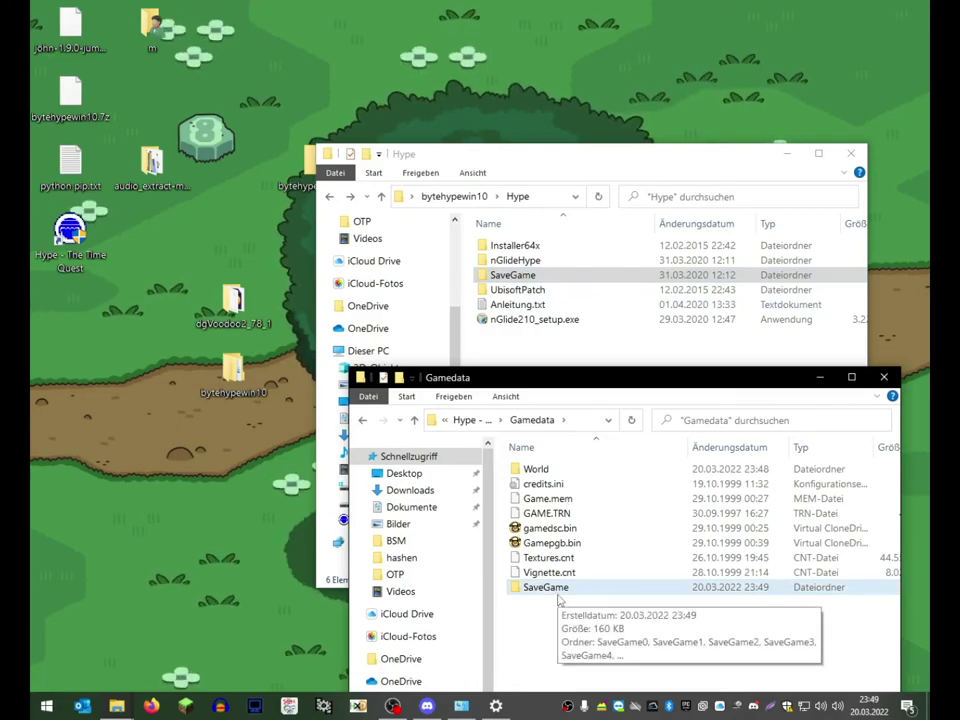
{"action": "left_click", "coordinate": [466, 420]}
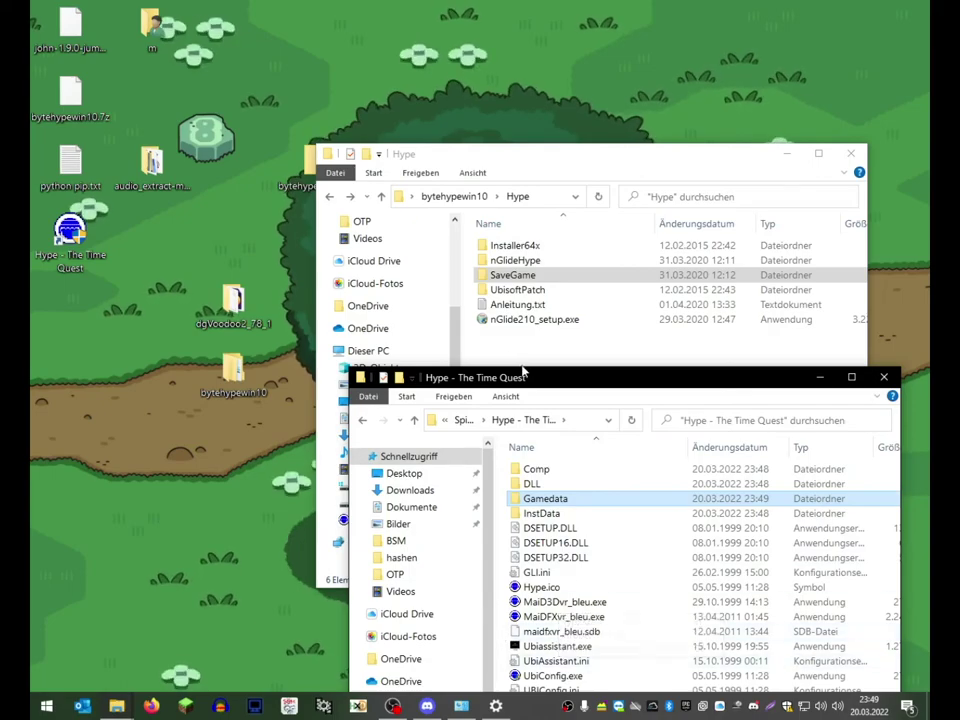
Step: Copy dgVoodoo.conf and dgVoodooCpl.exe from the desktop folder dgVoodoo2_78_1 into the installed game folder
{"action": "left_click", "coordinate": [525, 358]}
{"action": "left_click", "coordinate": [533, 369]}
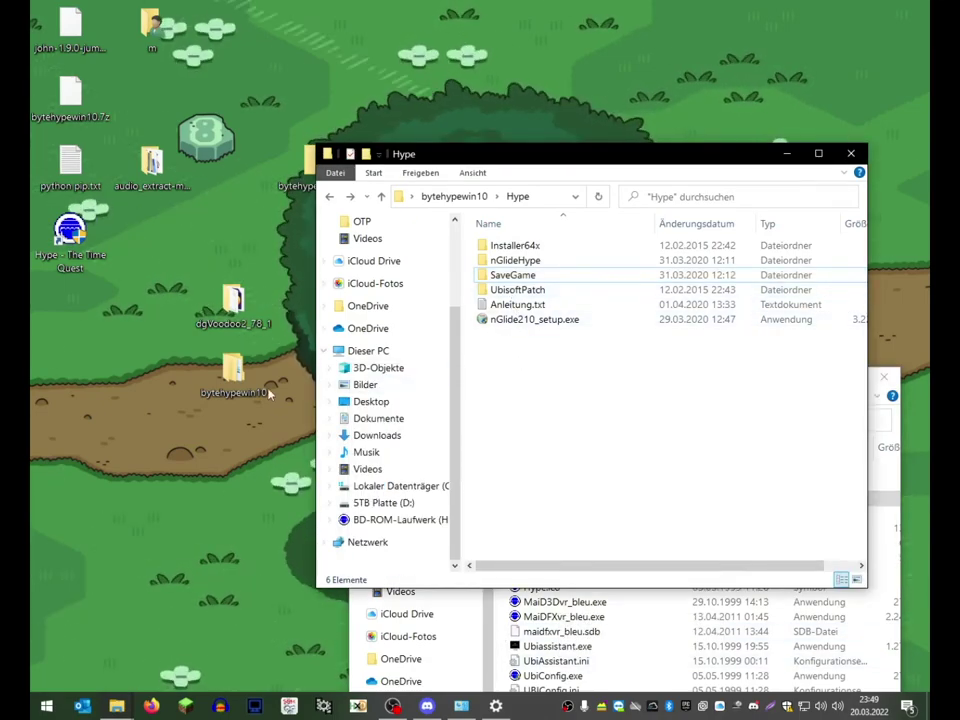
{"action": "left_click_drag", "start_coordinate": [240, 310], "coordinate": [254, 256]}
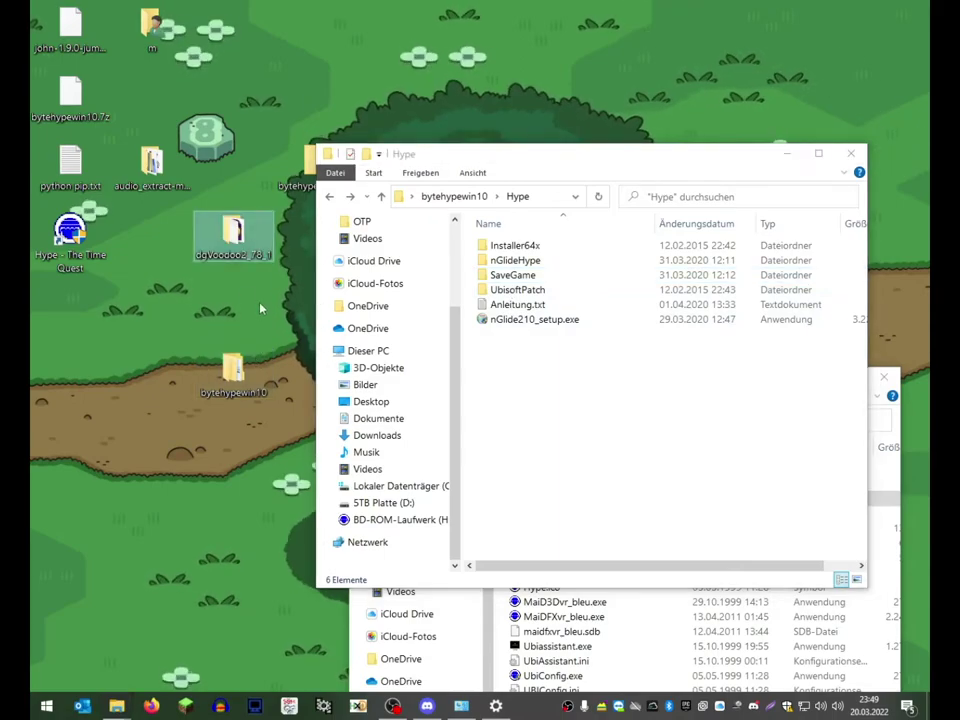
{"action": "double_click", "coordinate": [254, 256]}
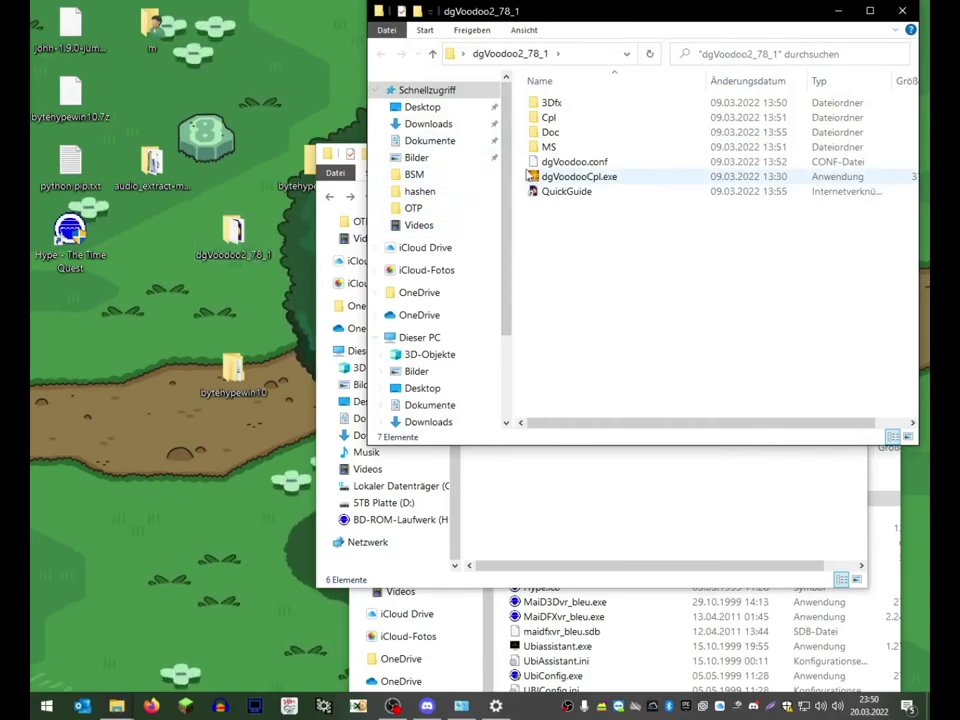
{"action": "left_click_drag", "start_coordinate": [521, 155], "coordinate": [556, 186]}
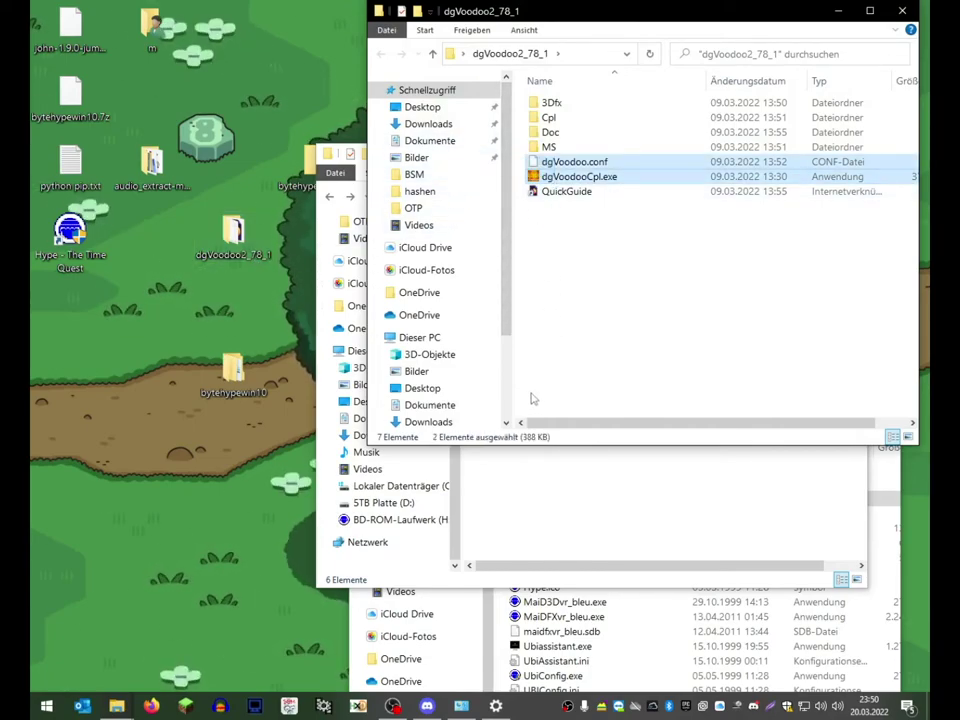
{"action": "left_click_drag", "start_coordinate": [575, 176], "coordinate": [648, 672]}
{"action": "left_click", "coordinate": [585, 240]}
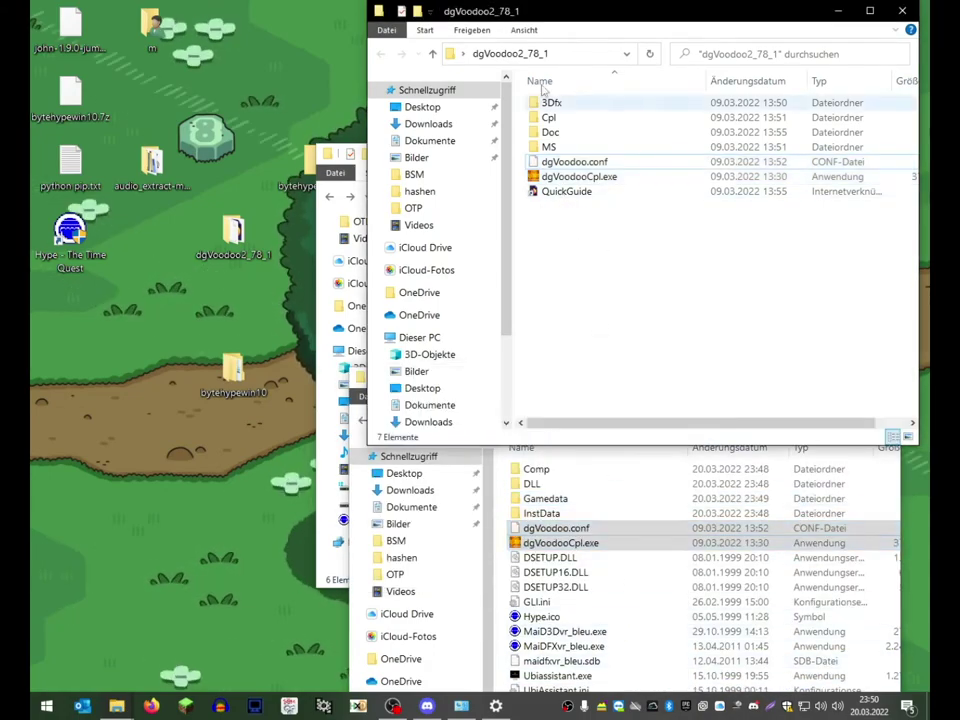
Step: Copy the Napalm folder, Glide.dll, Glide2x.dll and Glide3x.dll from dgVoodoo's 3Dfx\x86 folder into the installed game folder
{"action": "left_click", "coordinate": [549, 106]}
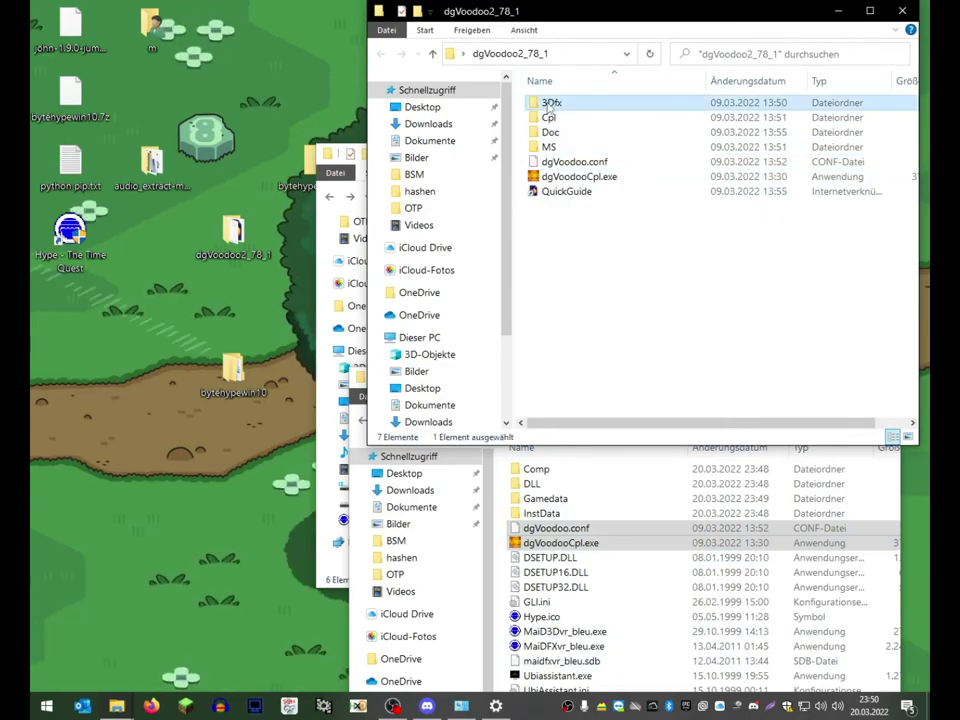
{"action": "double_click", "coordinate": [549, 106]}
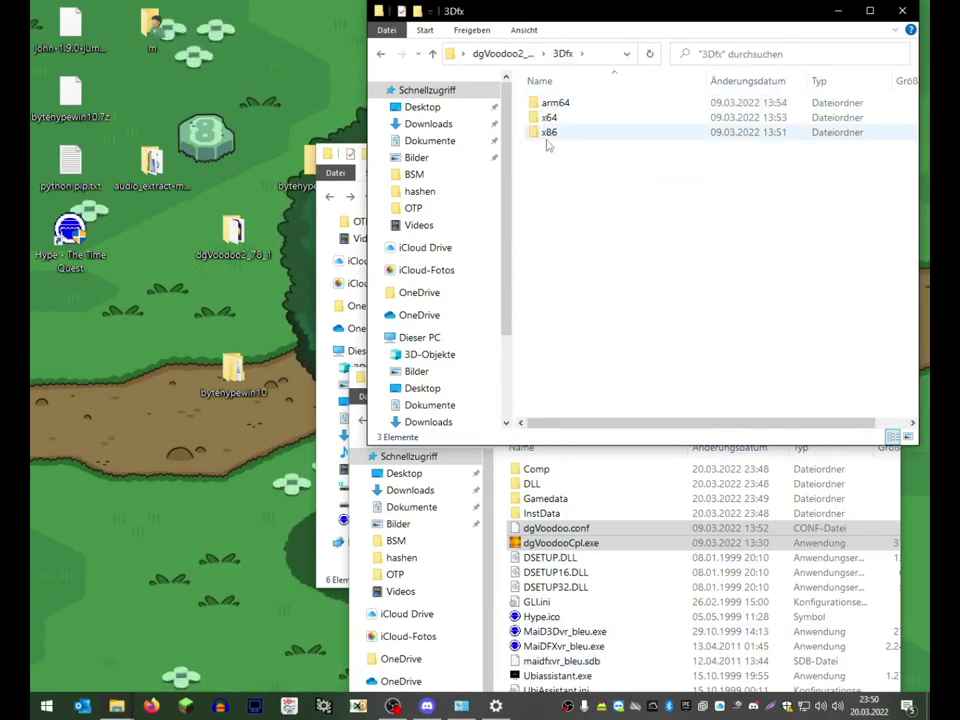
{"action": "double_click", "coordinate": [548, 132]}
{"action": "left_click_drag", "start_coordinate": [556, 210], "coordinate": [557, 103]}
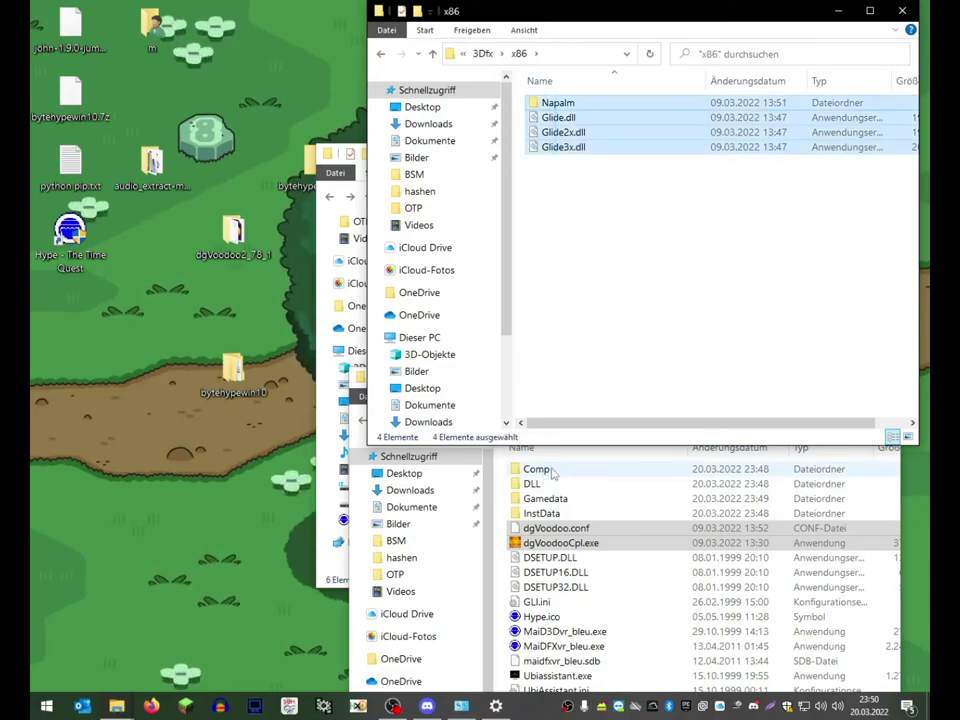
{"action": "left_click_drag", "start_coordinate": [567, 146], "coordinate": [622, 600]}
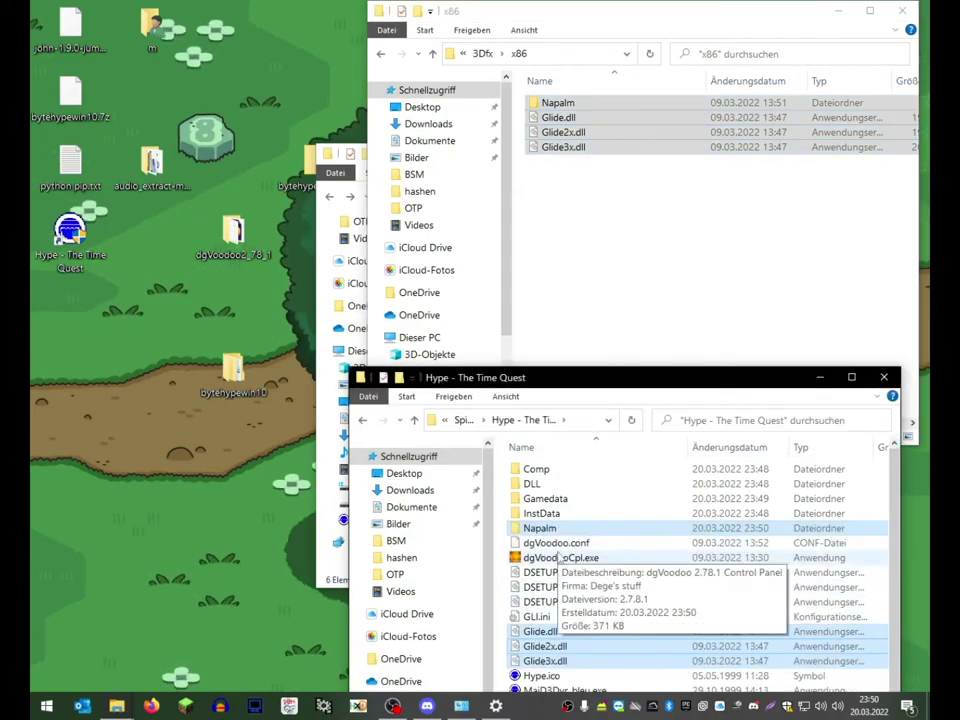
Step: Start dgVoodooCpl.exe from the game folder and set the adapter to NVIDIA GeForce GT 710 with full-screen output on \\.\DISPLAY20
{"action": "left_click_drag", "start_coordinate": [561, 379], "coordinate": [478, 246]}
{"action": "left_click", "coordinate": [466, 426]}
{"action": "double_click", "coordinate": [468, 425]}
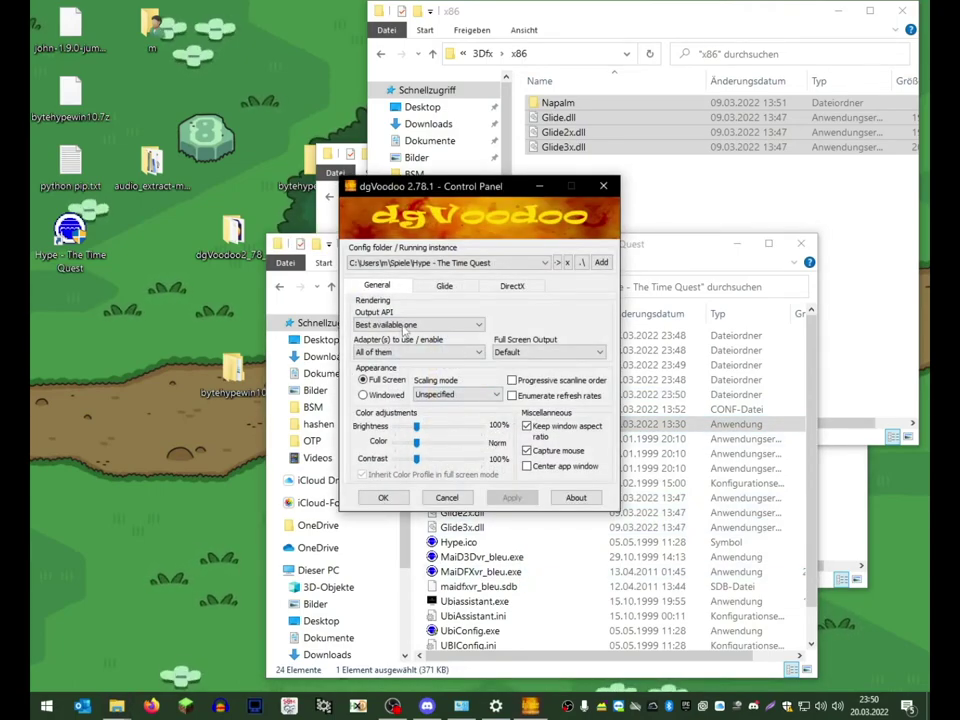
{"action": "left_click", "coordinate": [402, 352]}
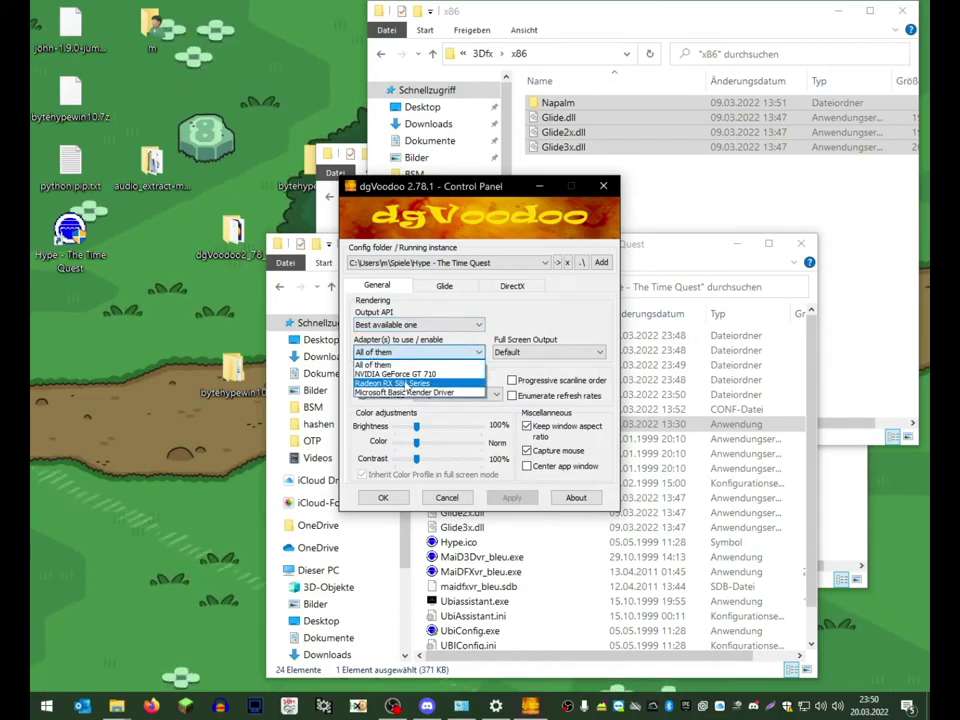
{"action": "left_click", "coordinate": [405, 374]}
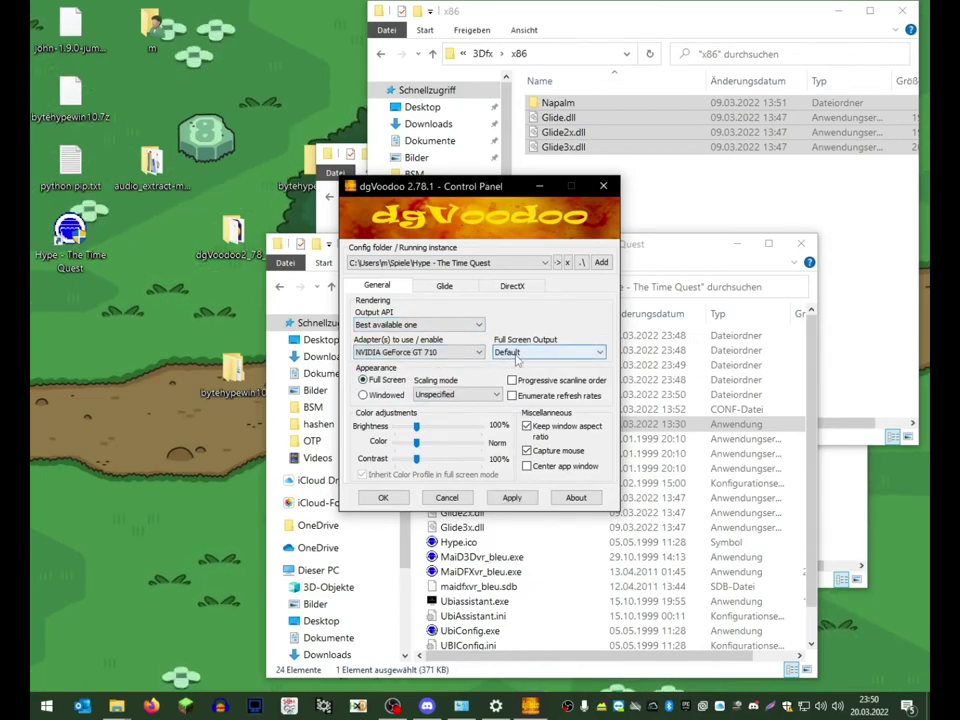
{"action": "left_click", "coordinate": [516, 354]}
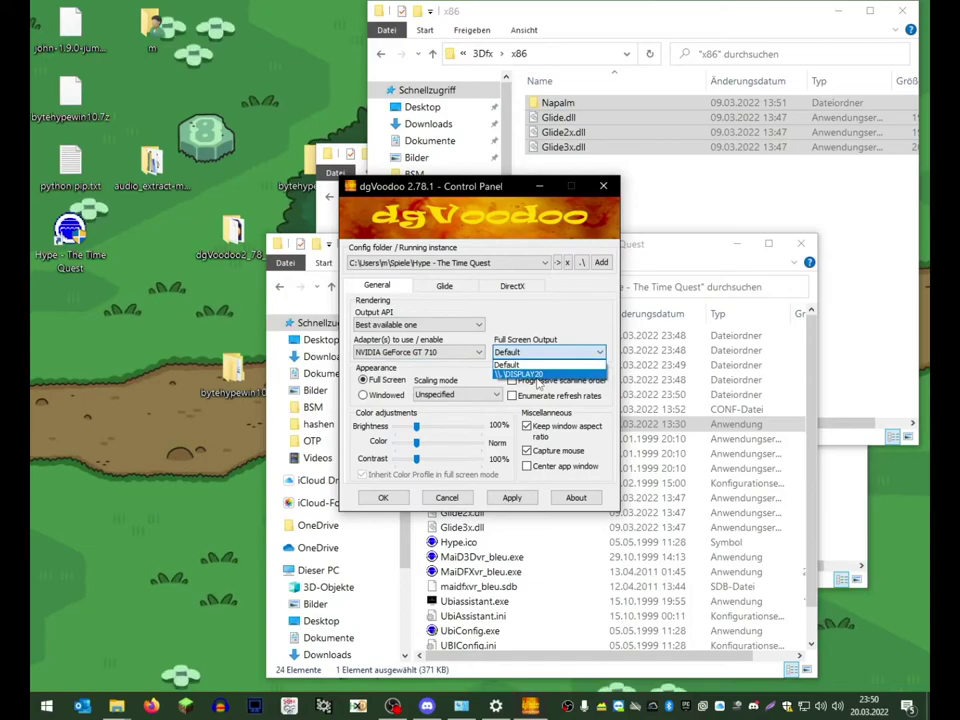
{"action": "left_click", "coordinate": [530, 374]}
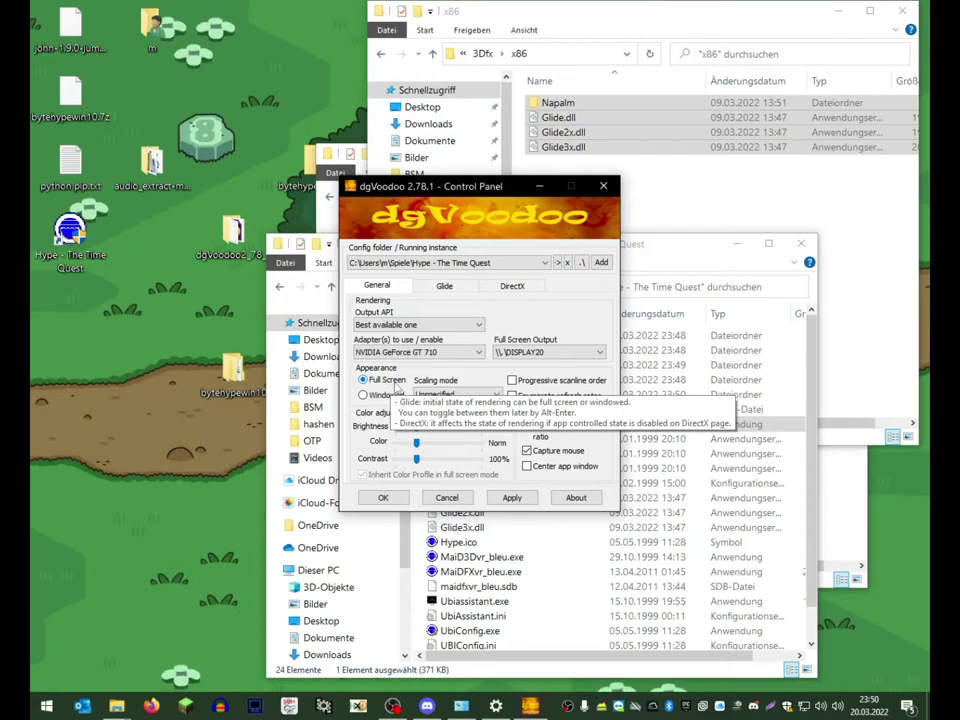
Step: Configure Glide to use the 3Dfx card Other greater (free to configure) with 128 MB onboard RAM
{"action": "left_click", "coordinate": [444, 287]}
{"action": "left_click", "coordinate": [437, 318]}
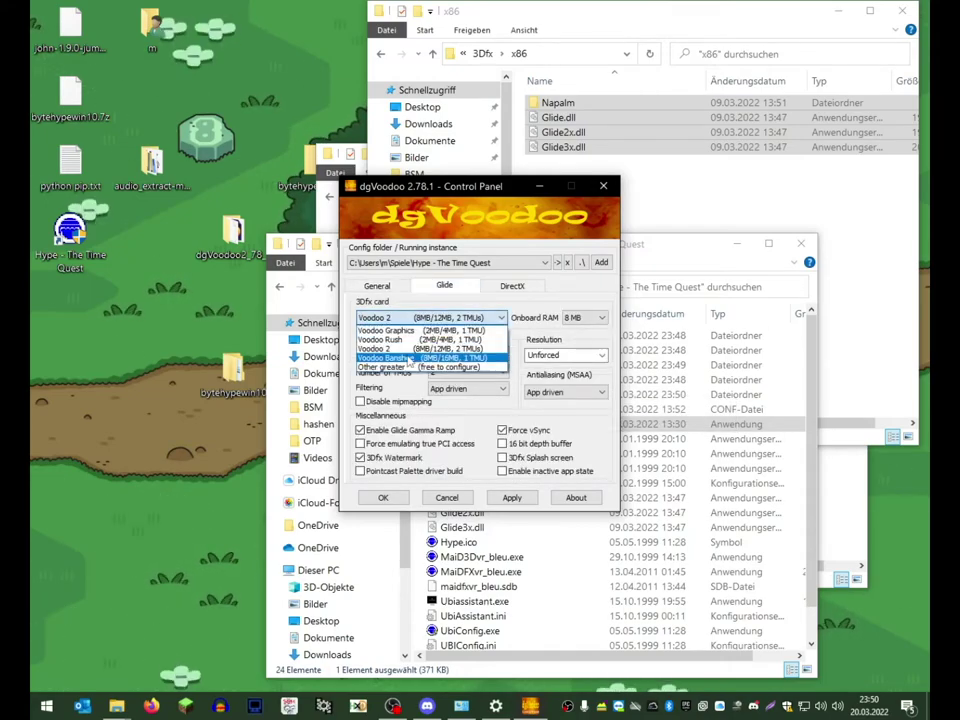
{"action": "left_click", "coordinate": [400, 369]}
{"action": "left_click", "coordinate": [588, 318]}
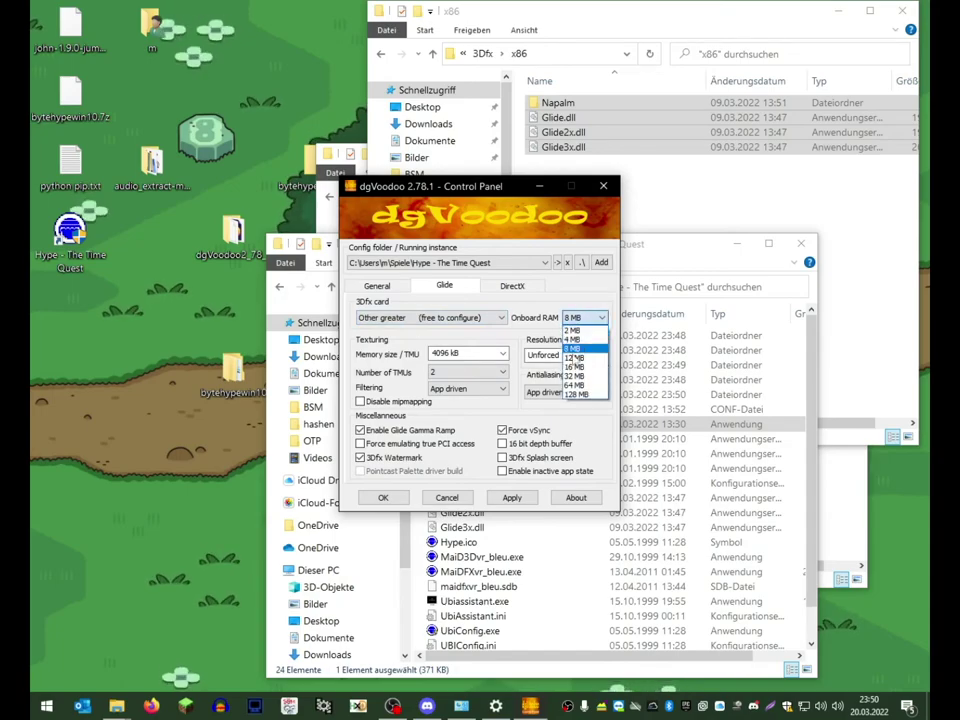
{"action": "left_click", "coordinate": [584, 395]}
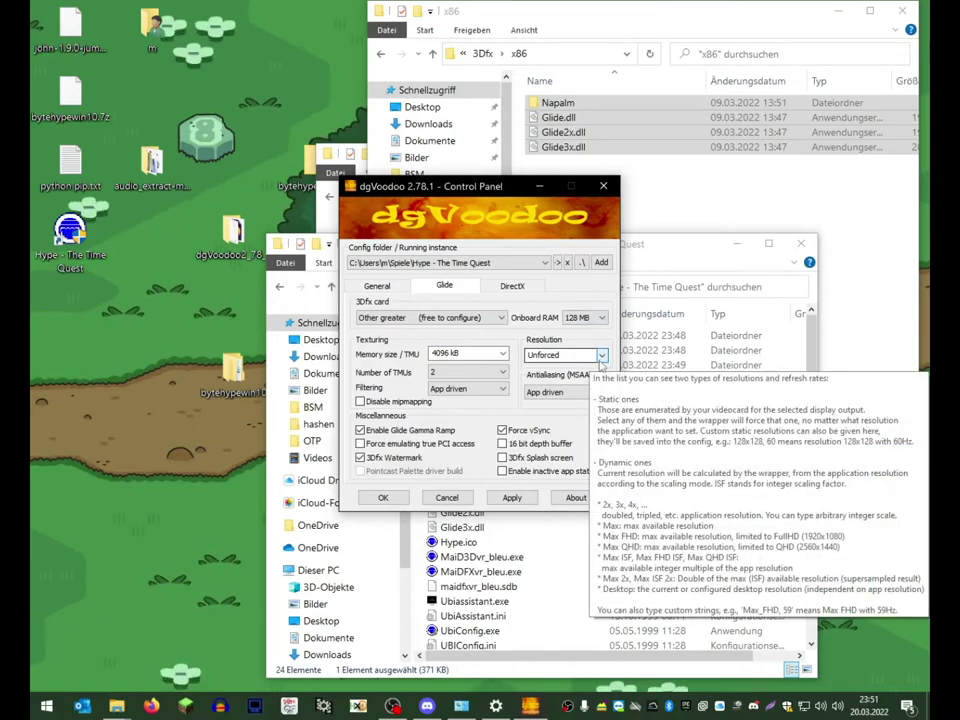
Step: Set the Glide resolution to 1280x1024, disable the 3Dfx Watermark and save the dgVoodoo settings
{"action": "left_click", "coordinate": [602, 356]}
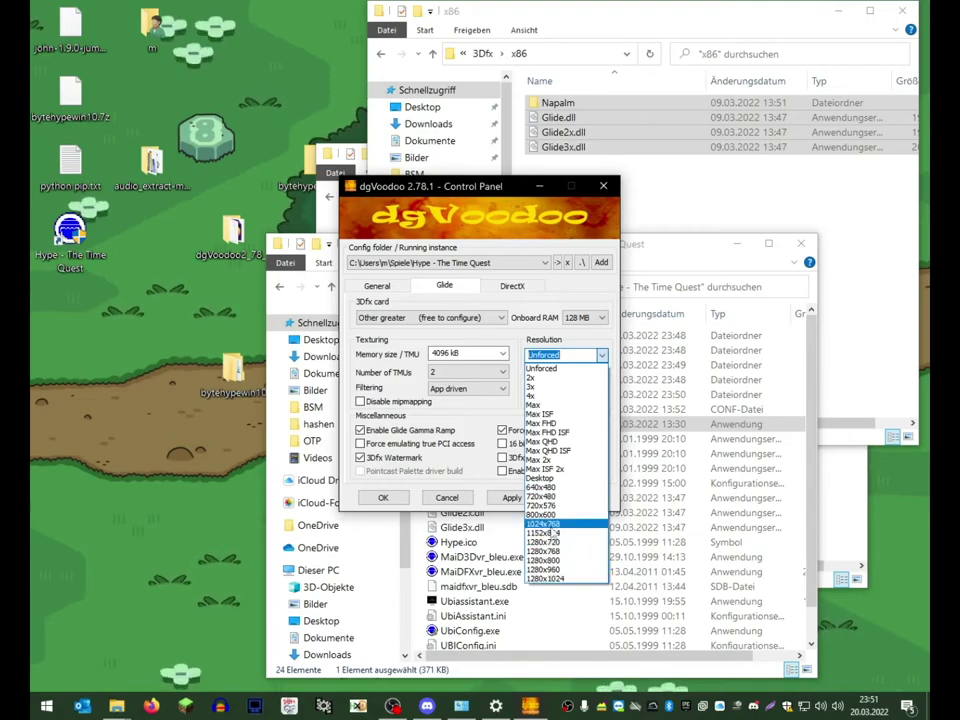
{"action": "left_click", "coordinate": [548, 580]}
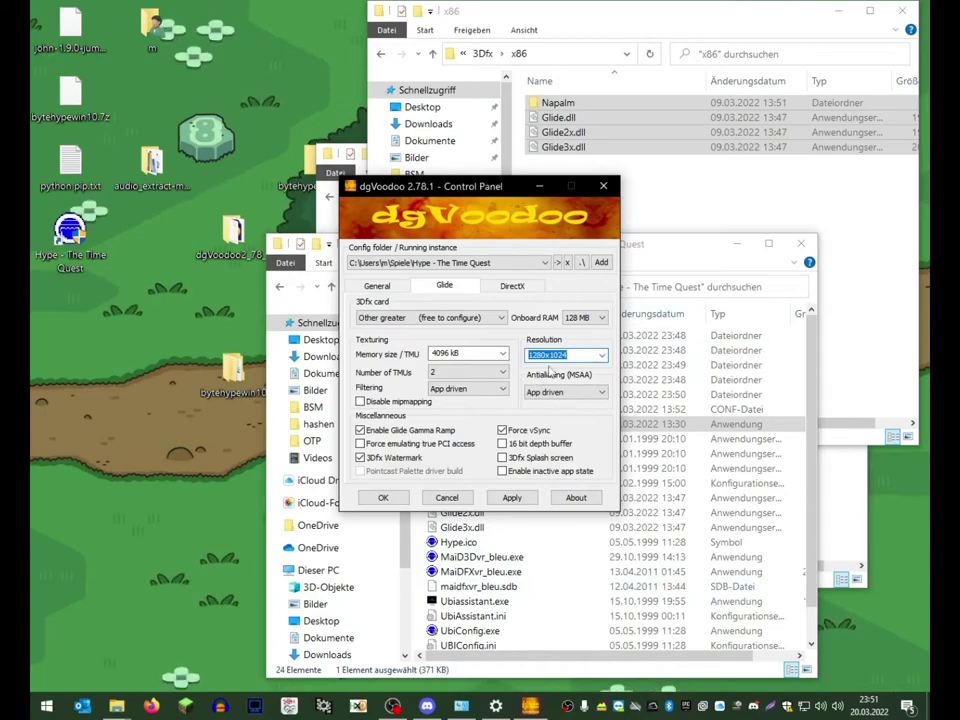
{"action": "left_click", "coordinate": [360, 457]}
{"action": "left_click", "coordinate": [511, 497]}
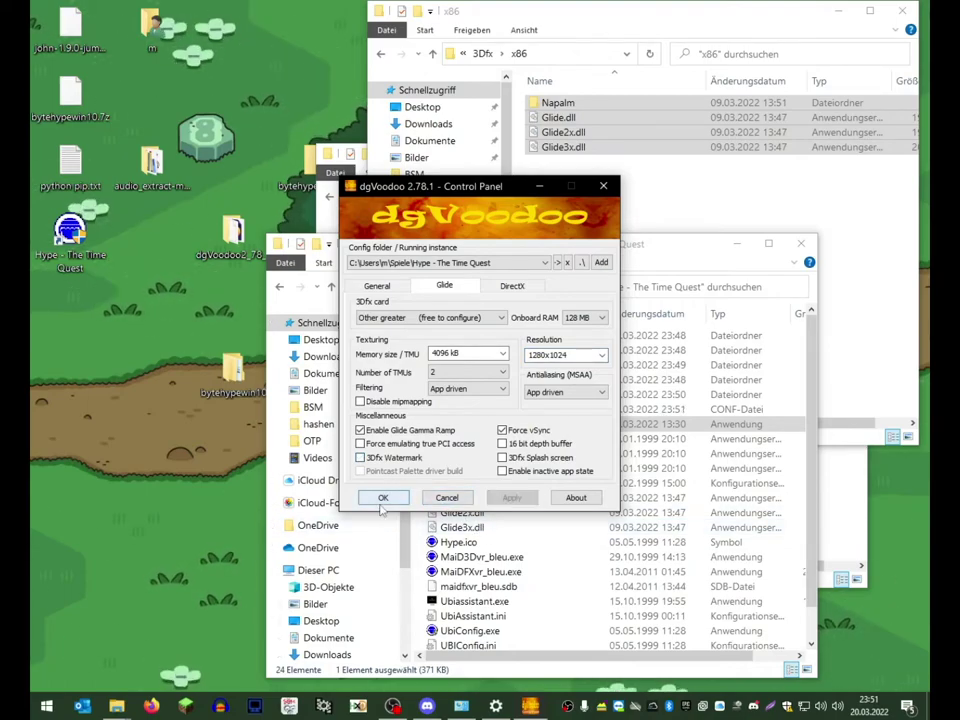
{"action": "left_click", "coordinate": [382, 497]}
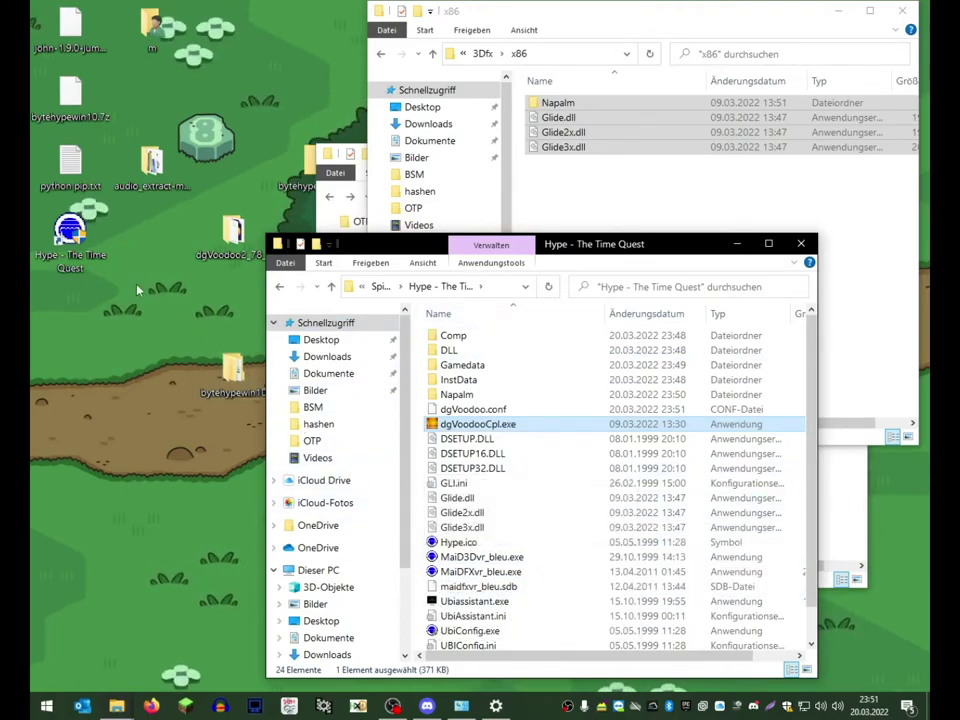
Step: Test the game by launching it from its desktop shortcut, and quit it from the main menu
{"action": "left_click", "coordinate": [84, 258]}
{"action": "double_click", "coordinate": [84, 258]}
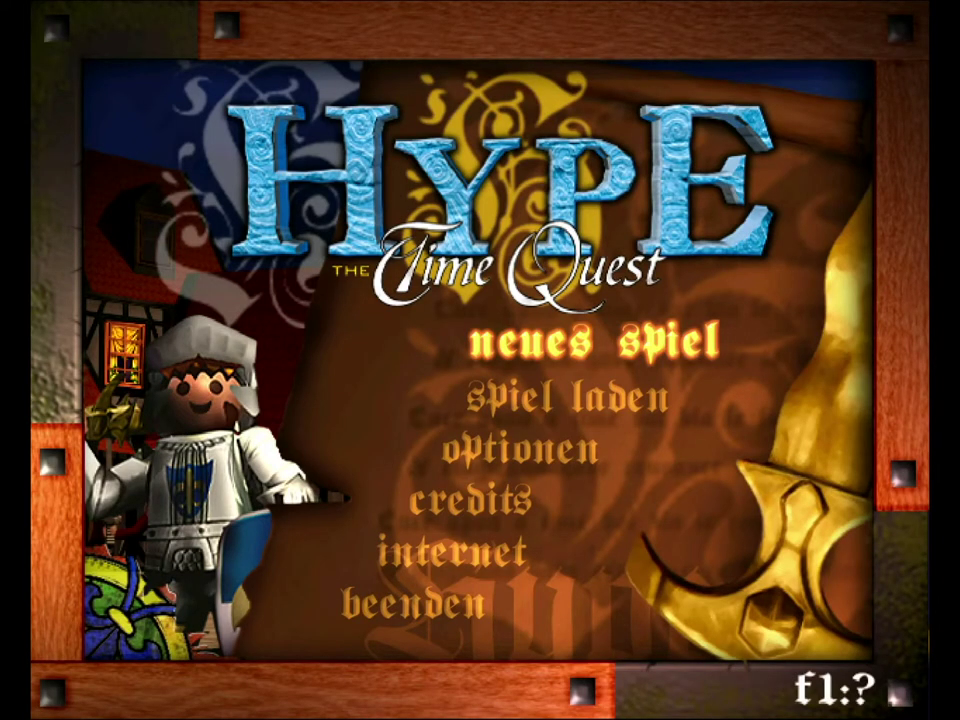
{"action": "key", "text": "Down"}
{"action": "key", "text": "Down"}
{"action": "key", "text": "Down"}
{"action": "key", "text": "Down"}
{"action": "key", "text": "Down"}
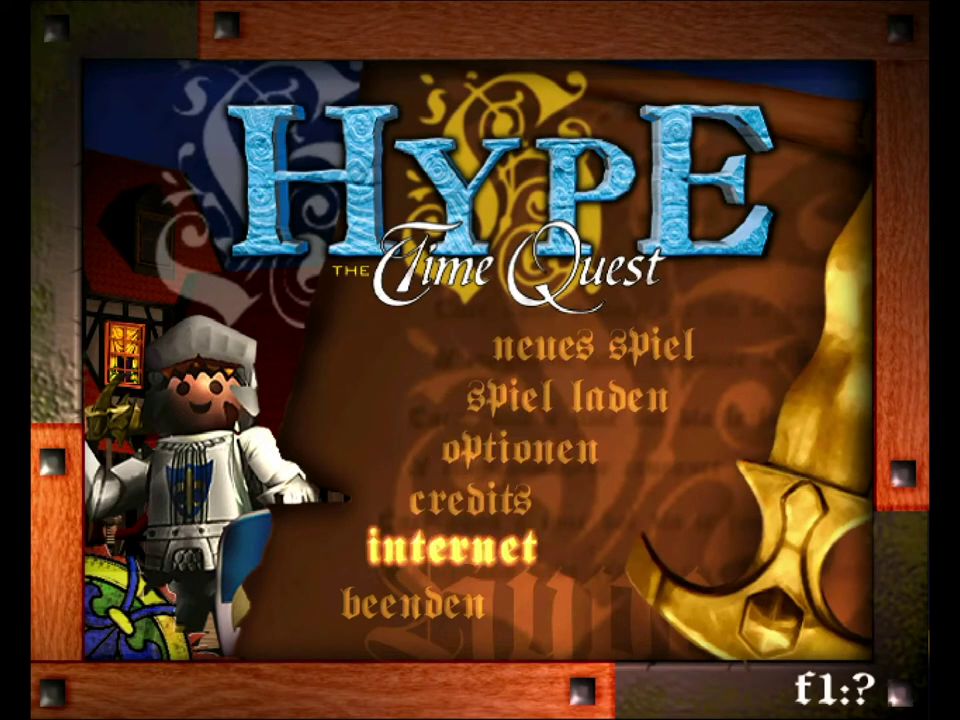
{"action": "key", "text": "Return"}
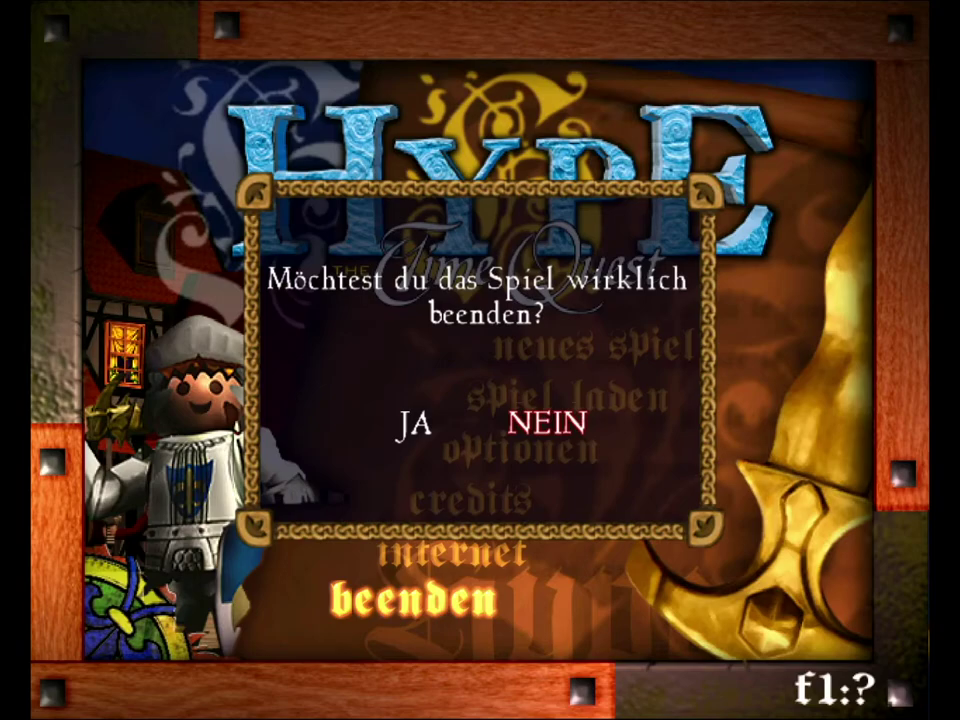
{"action": "key", "text": "Return"}
{"action": "key", "text": "Return"}
{"action": "key", "text": "Return"}
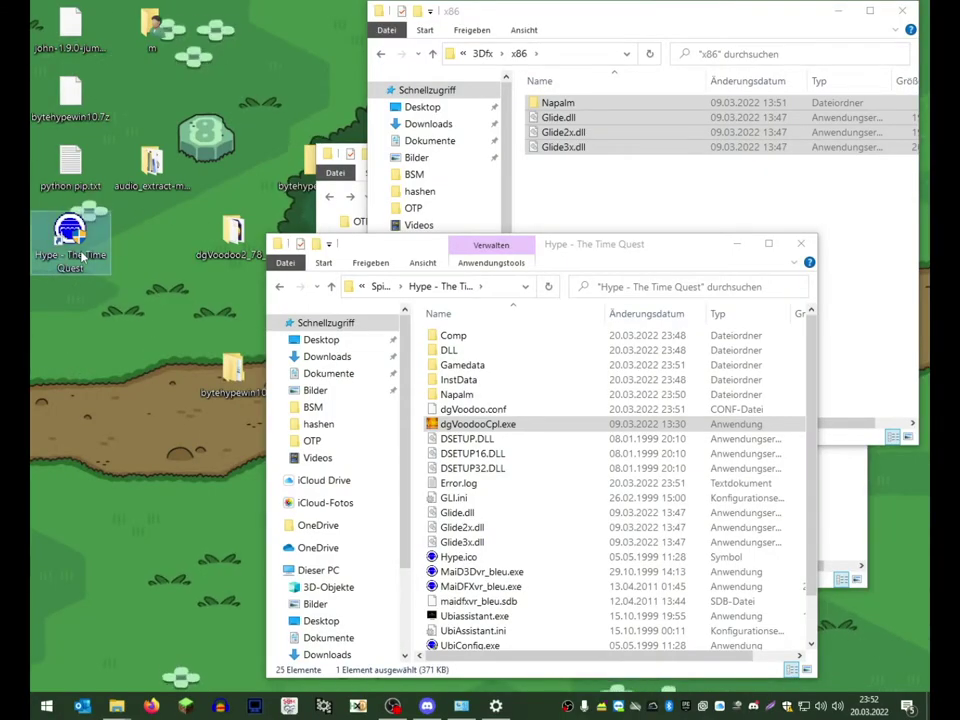
Step: Delete the Hype - The Time Quest shortcut from the desktop
{"action": "right_click", "coordinate": [80, 245]}
{"action": "left_click", "coordinate": [122, 641]}
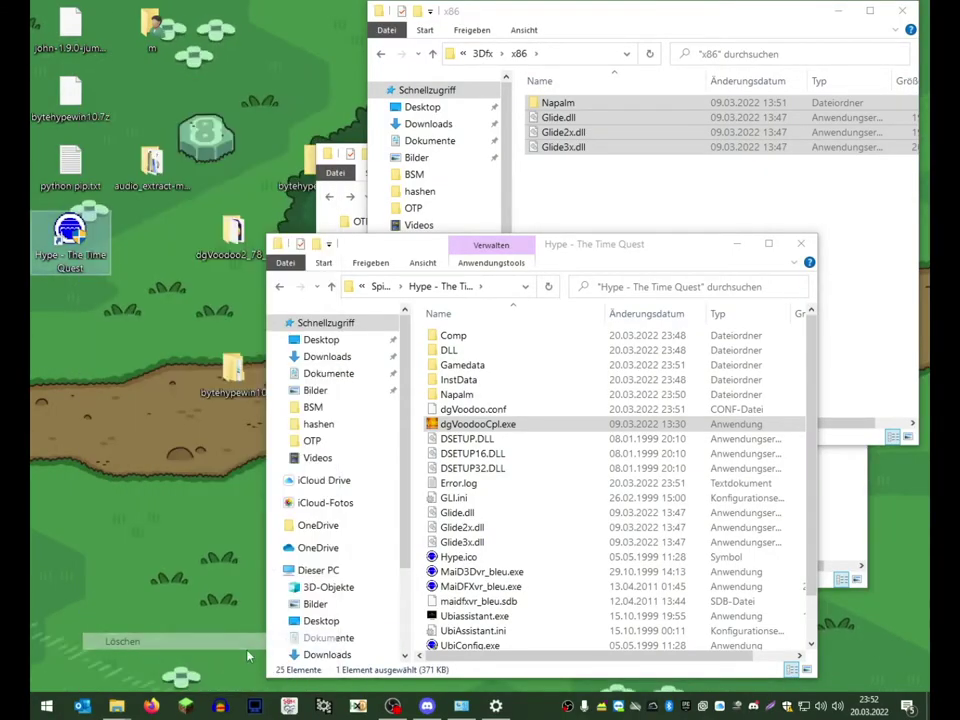
Step: Try to launch MaiDFXvr_bleu.exe directly from the installed game folder
{"action": "scroll", "coordinate": [458, 548], "scroll_direction": "down", "scroll_amount": 1}
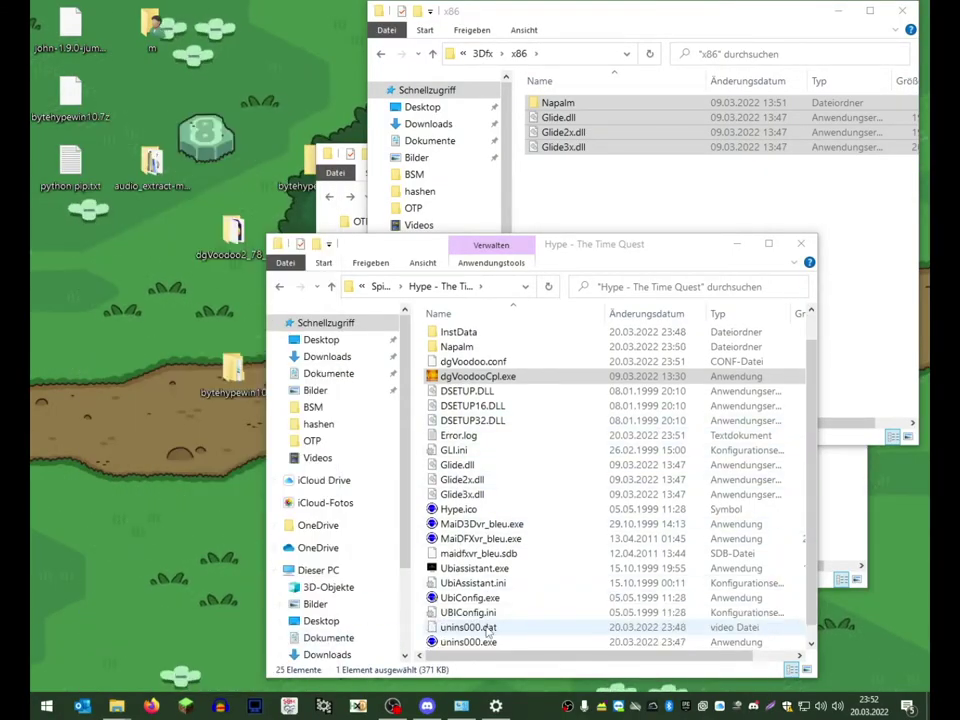
{"action": "left_click", "coordinate": [481, 541]}
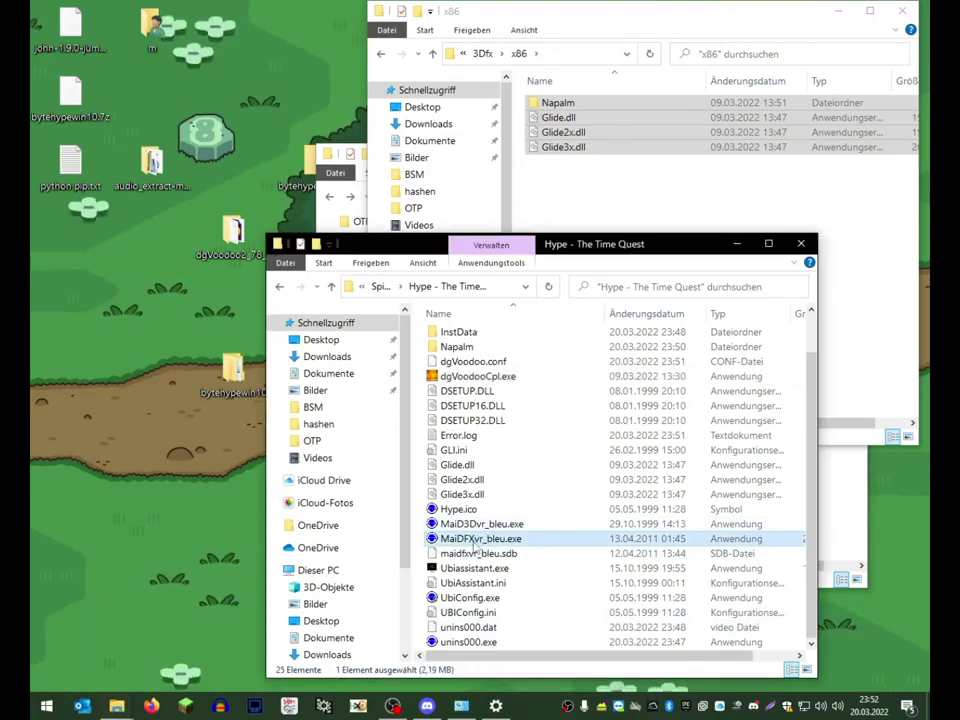
{"action": "double_click", "coordinate": [478, 541]}
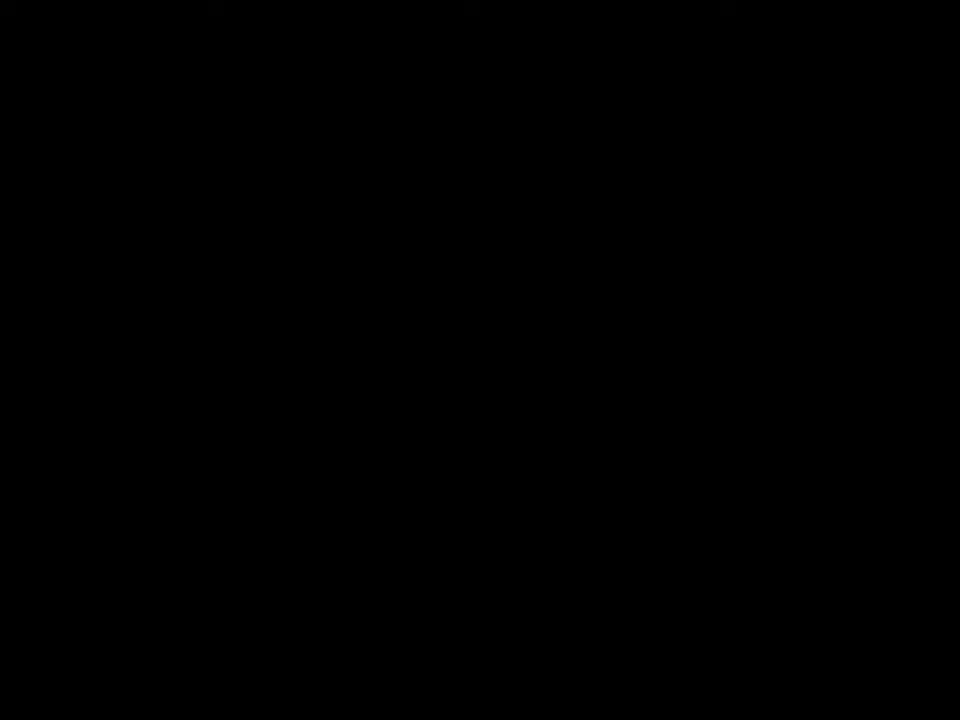
Step: Turn off running as administrator in the compatibility properties of MaiDFXvr_bleu.exe
{"action": "right_click", "coordinate": [456, 538]}
{"action": "left_click", "coordinate": [503, 679]}
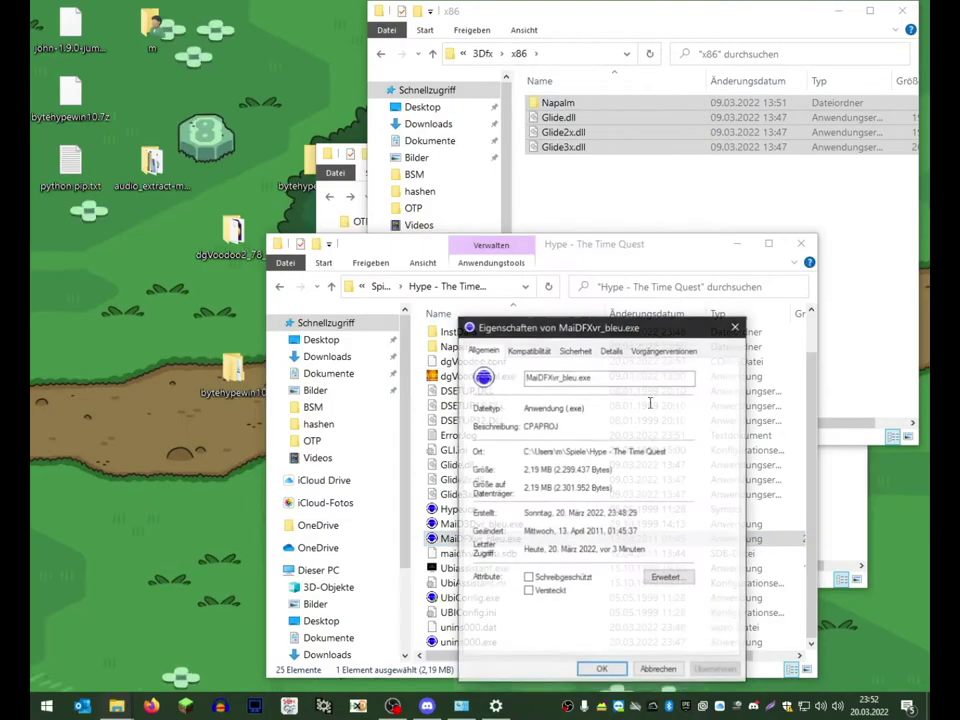
{"action": "left_click", "coordinate": [540, 352]}
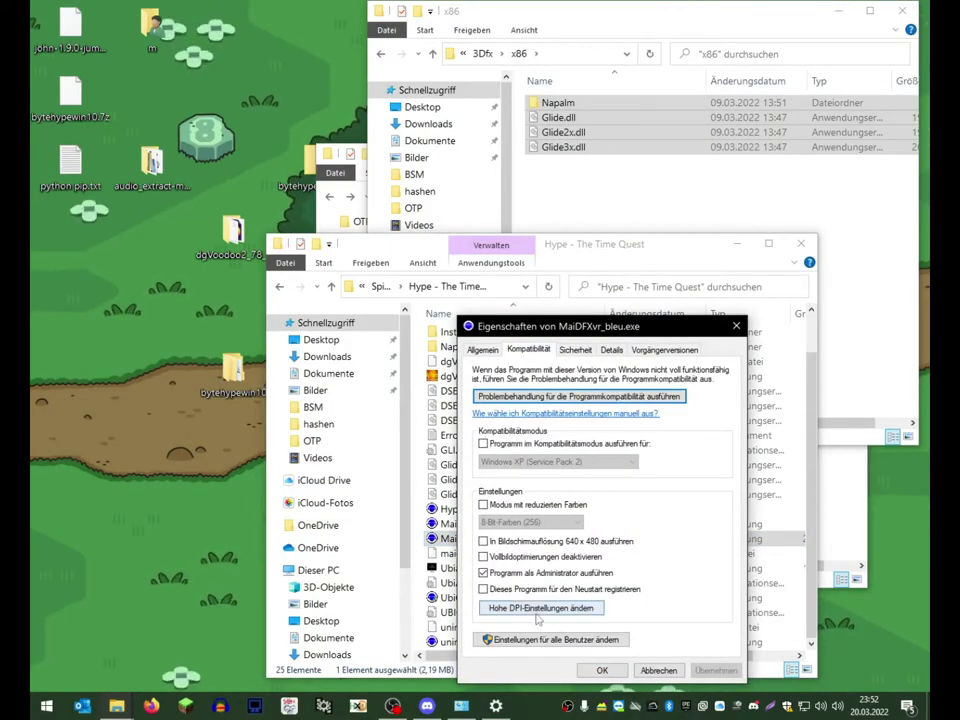
{"action": "left_click", "coordinate": [534, 577]}
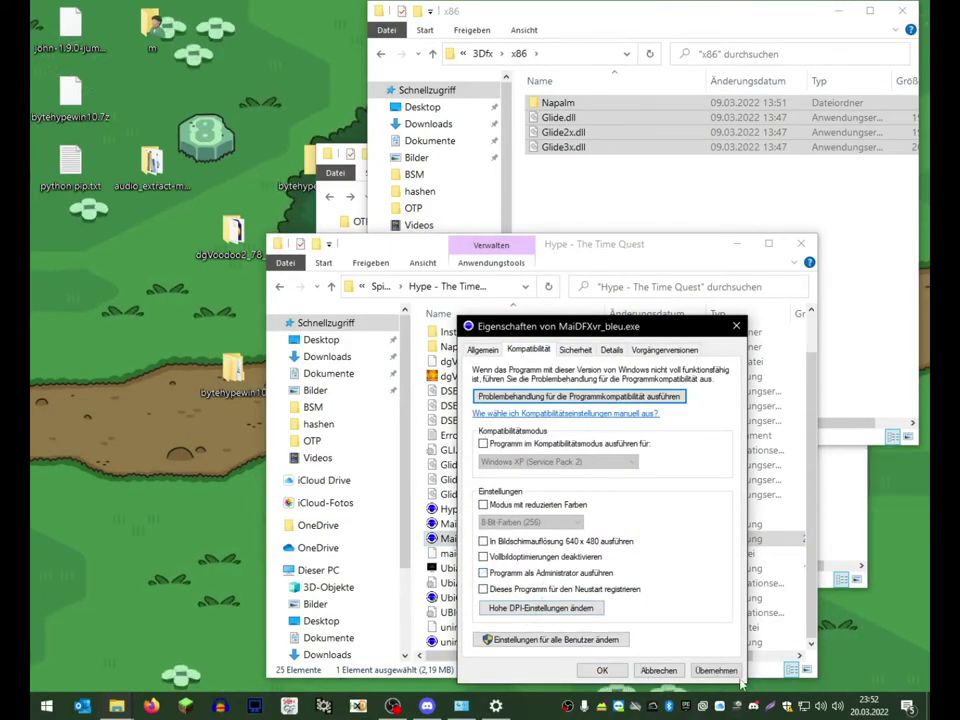
{"action": "left_click", "coordinate": [602, 671]}
Step: Create a desktop shortcut to MaiDFXvr_bleu.exe and launch the game from it
{"action": "left_click_drag", "start_coordinate": [470, 540], "coordinate": [233, 447]}
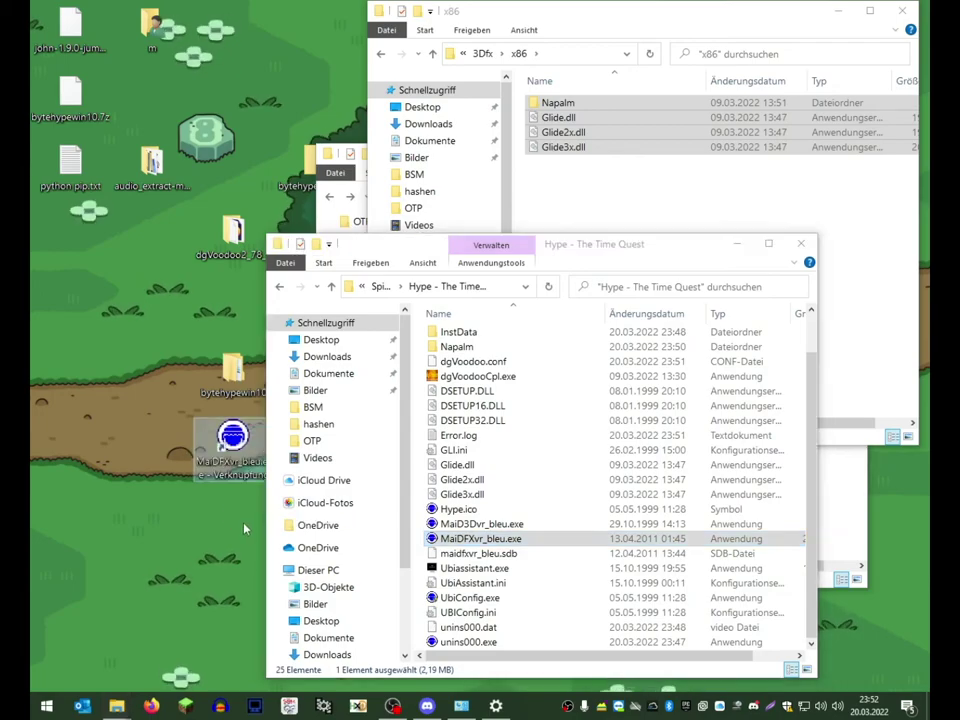
{"action": "double_click", "coordinate": [232, 445]}
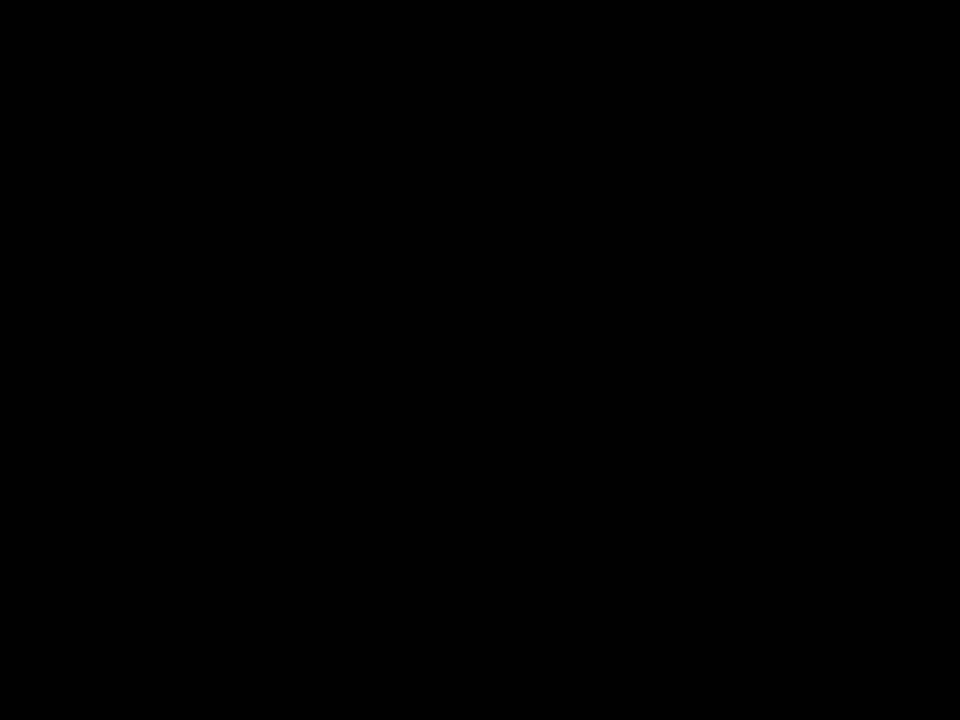